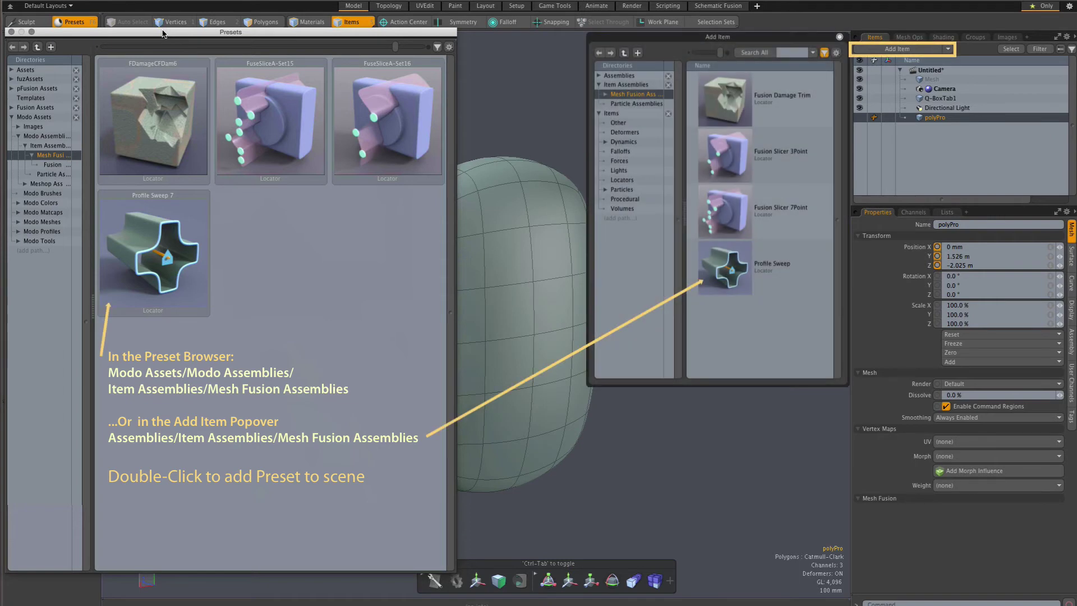
Add the Profile Sweep 7 preset from the Mesh Fusion Assemblies to the scene.
double_click(153, 265)
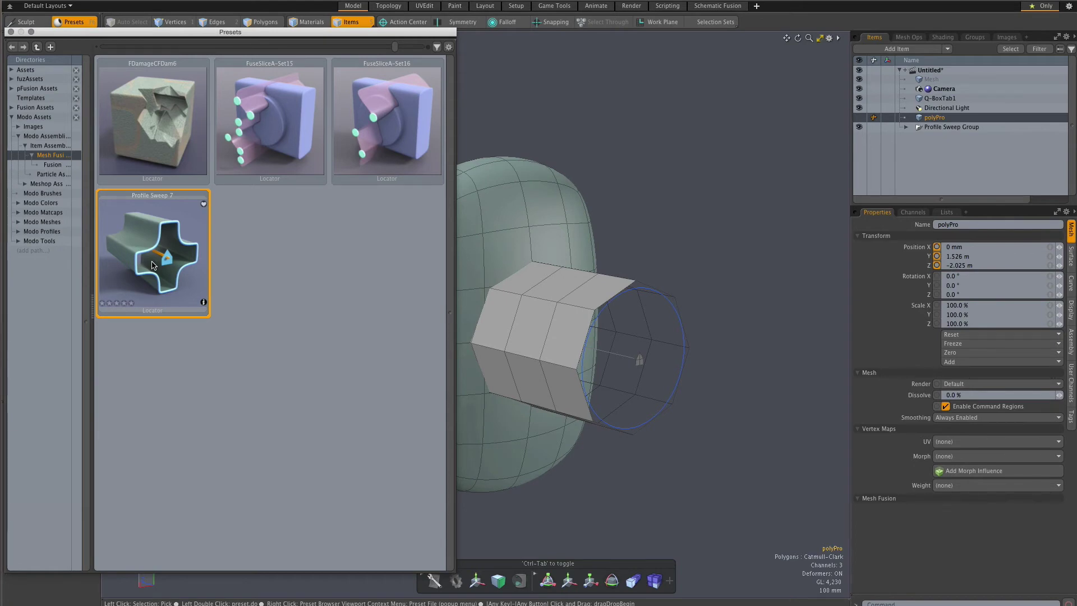
drag(152, 265, 168, 269)
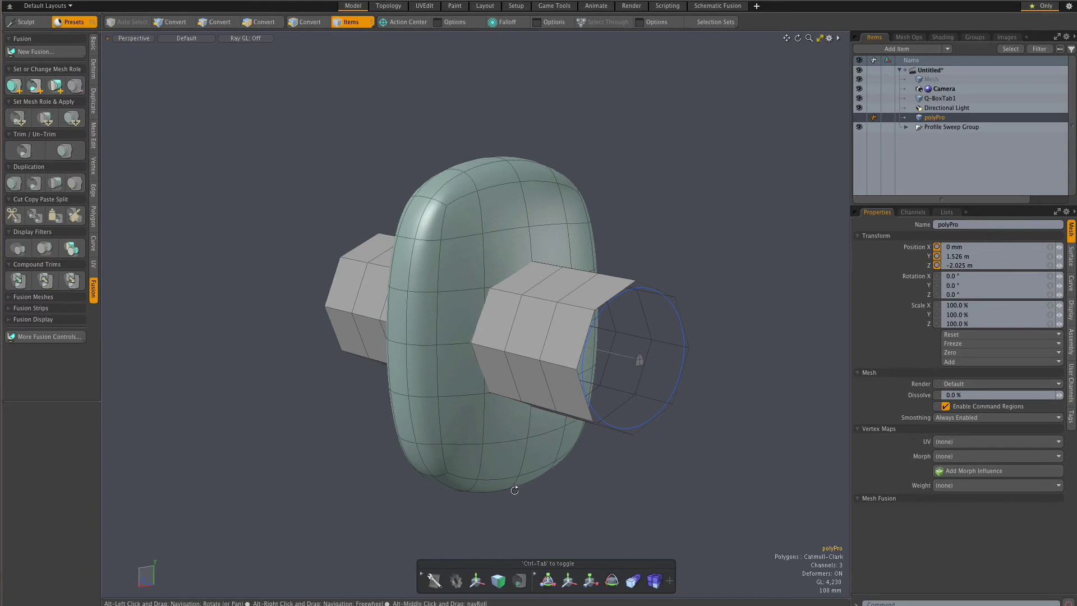
mouse_move(512, 490)
alt+mouse_down()
mouse_move(629, 498)
mouse_move(499, 476)
mouse_move(511, 482)
alt+mouse_up()
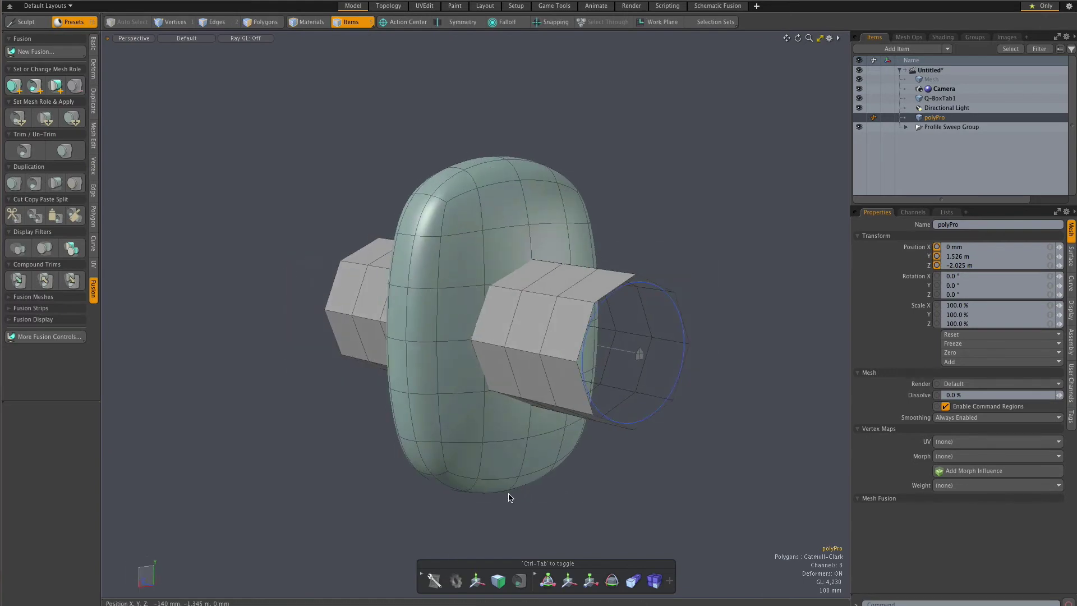
Create a new Fusion item from the Q-BoxTab1 mesh with 1 mm absolute strip width, 50% profile and smooth 5.
click(458, 456)
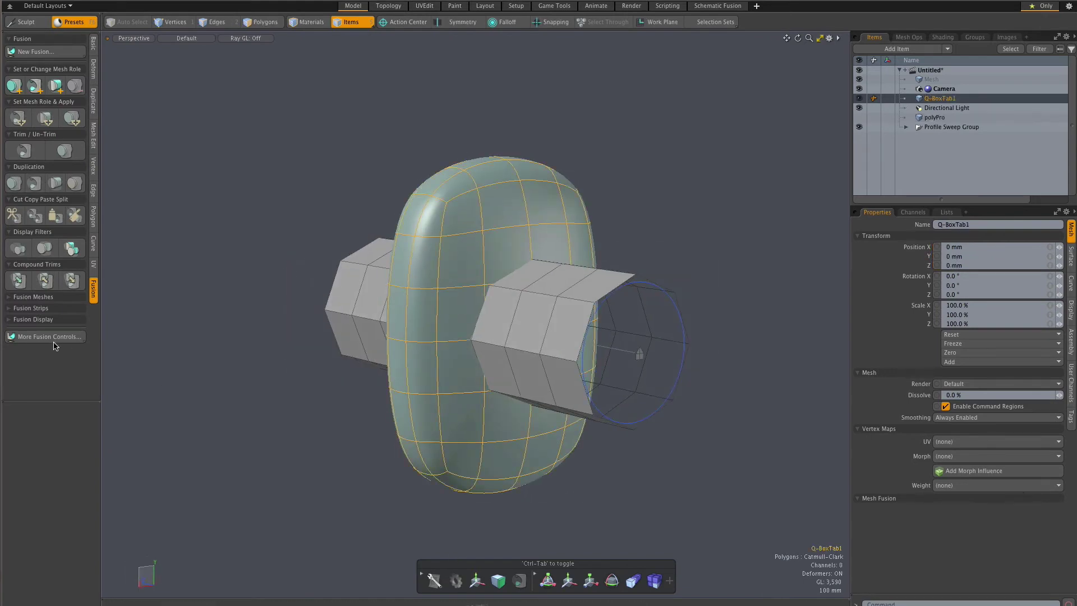
click(38, 54)
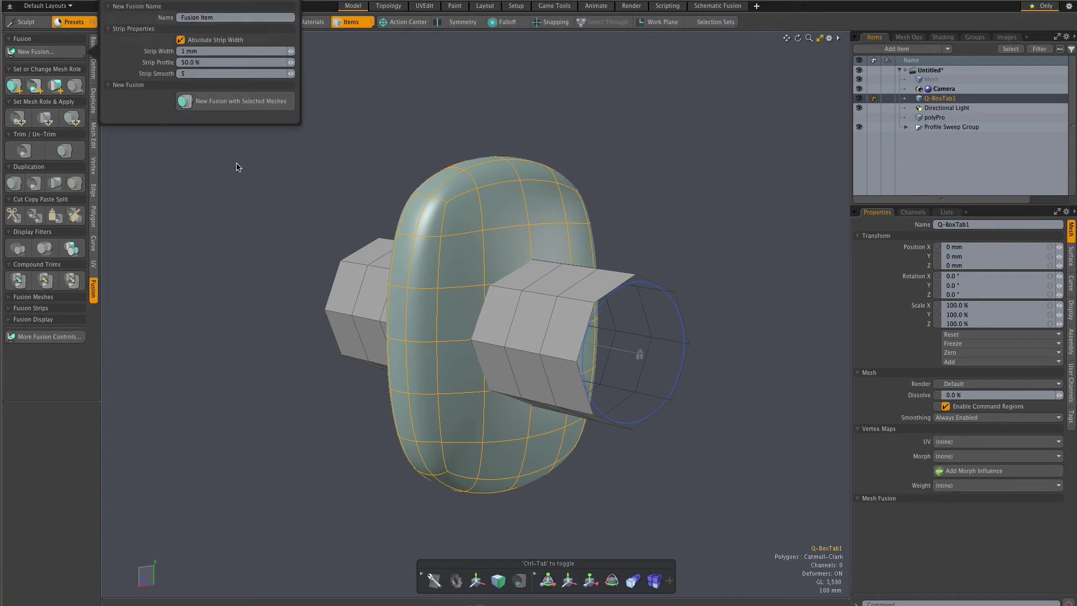
click(225, 103)
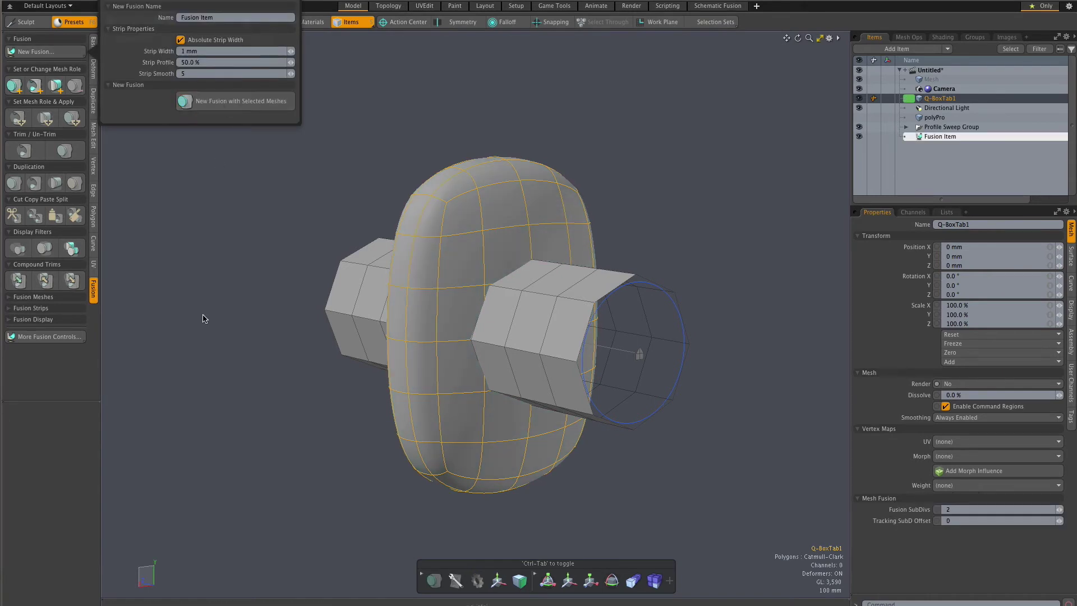
Apply the Profile Sweep Mesh to the Q-BoxTab1 body as a Fusion subtraction.
alt+drag(412, 396, 426, 413)
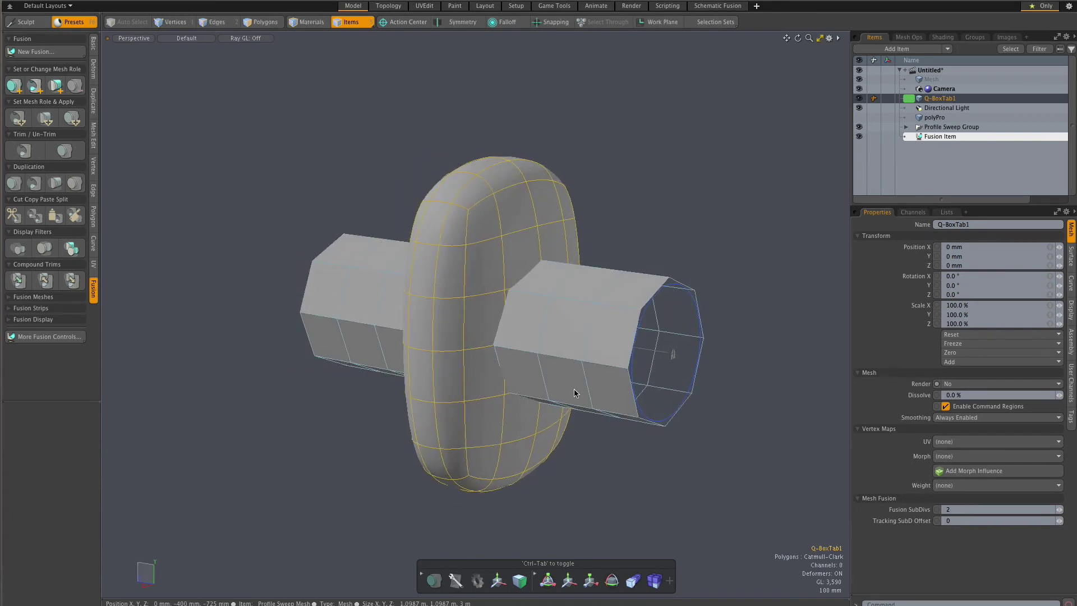
click(593, 432)
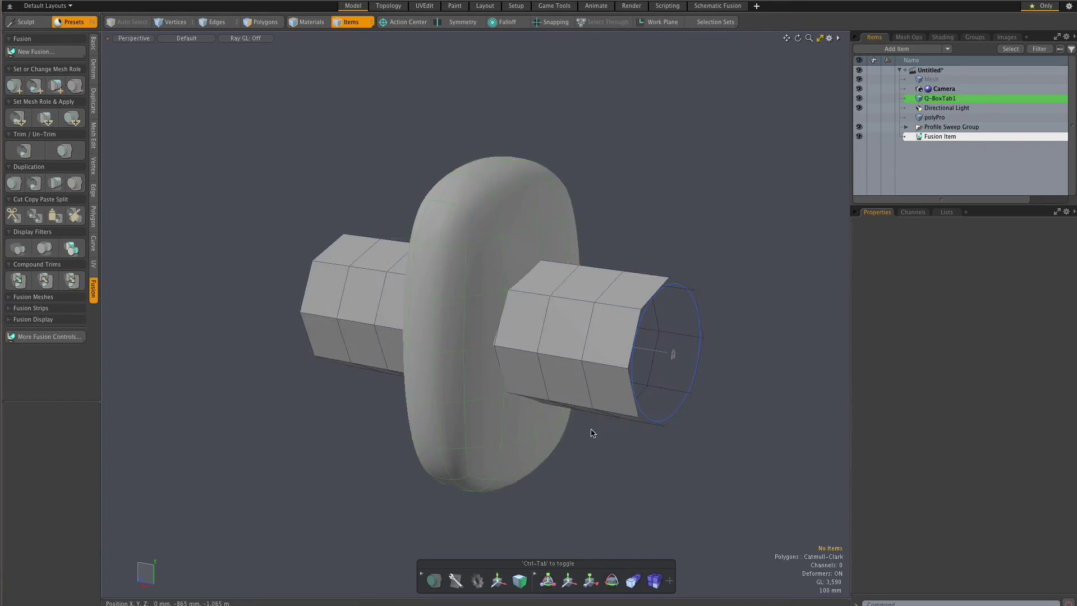
click(548, 392)
drag(548, 392, 374, 493)
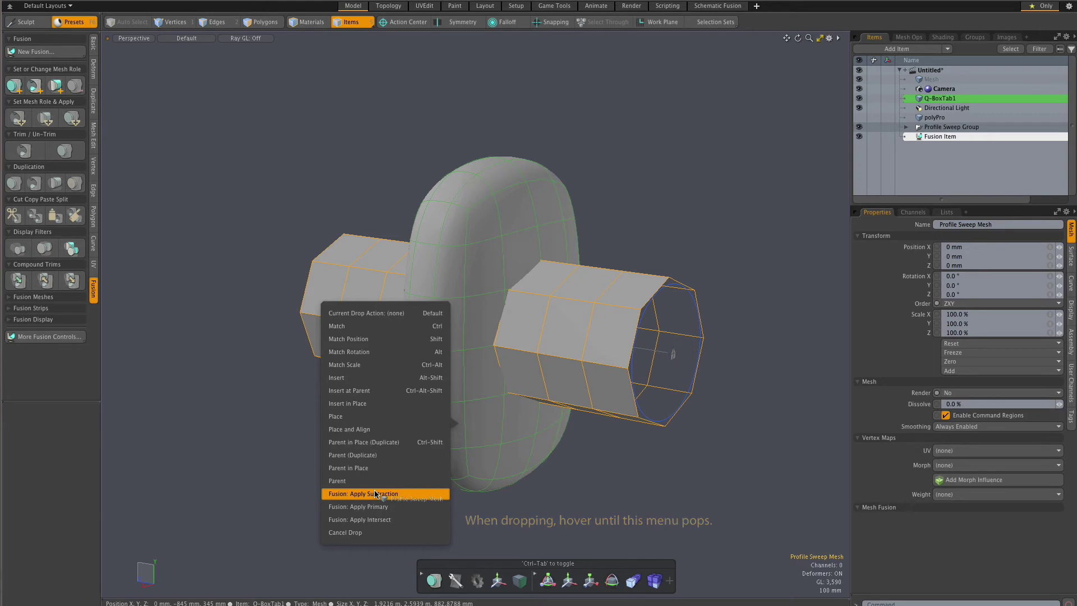
drag(375, 494, 387, 497)
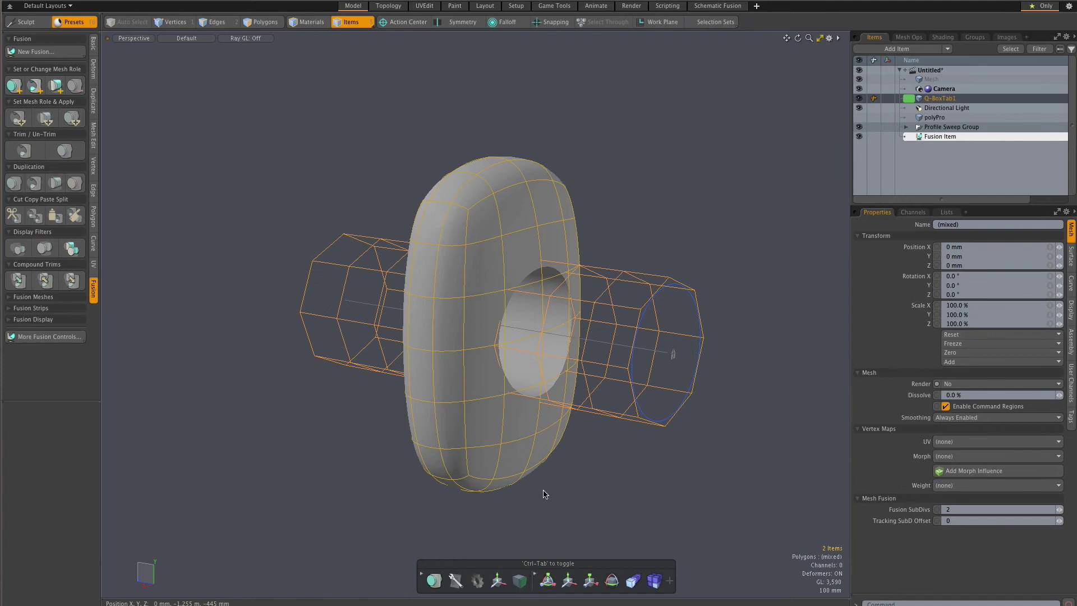
mouse_move(652, 483)
alt+mouse_down()
mouse_move(663, 471)
mouse_move(640, 470)
alt+mouse_up()
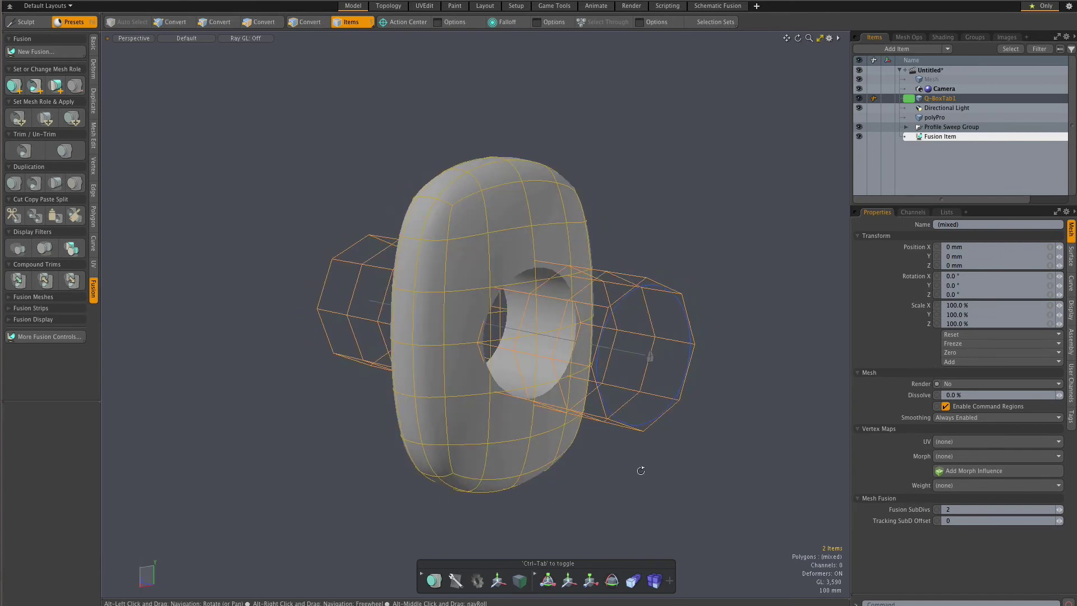
Open the Fusion Qbic Presets and import the discCross preset as the sweep's profile through its Profile Options widget.
key(F6)
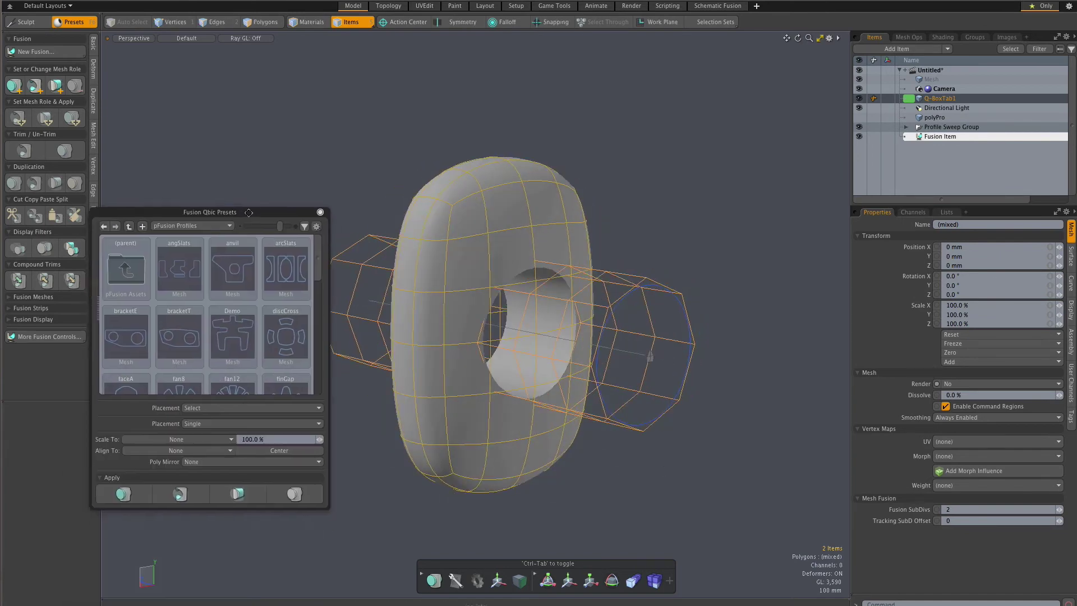
drag(233, 193, 183, 186)
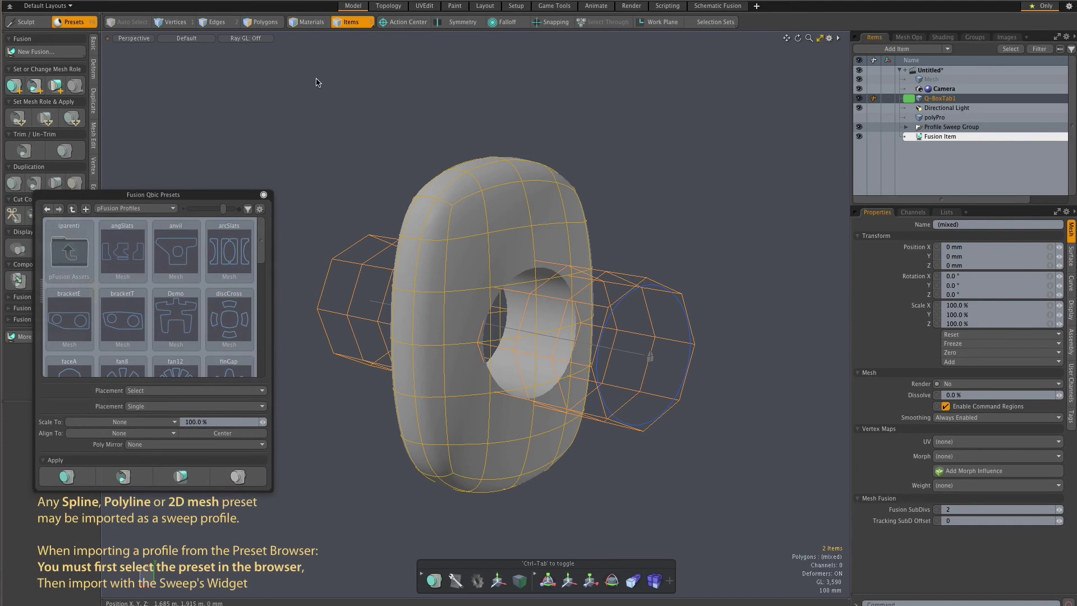
click(308, 225)
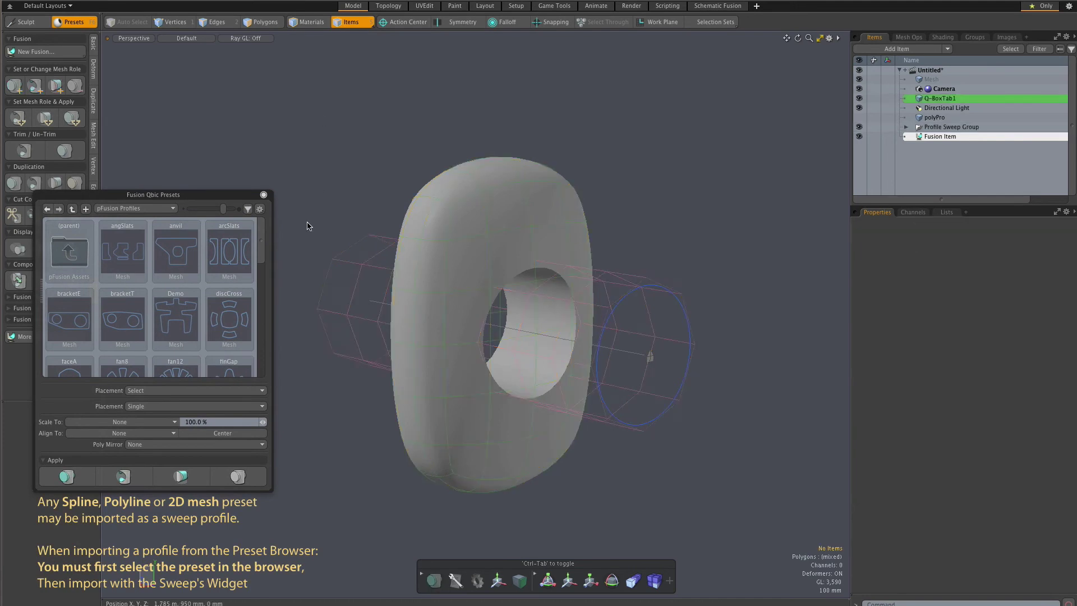
click(216, 326)
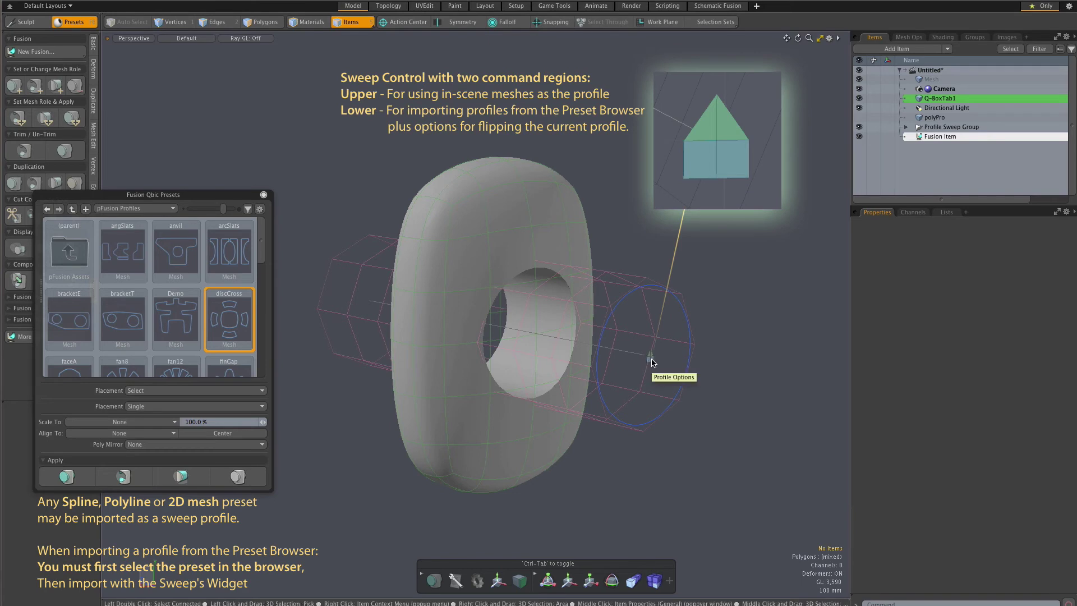
click(651, 360)
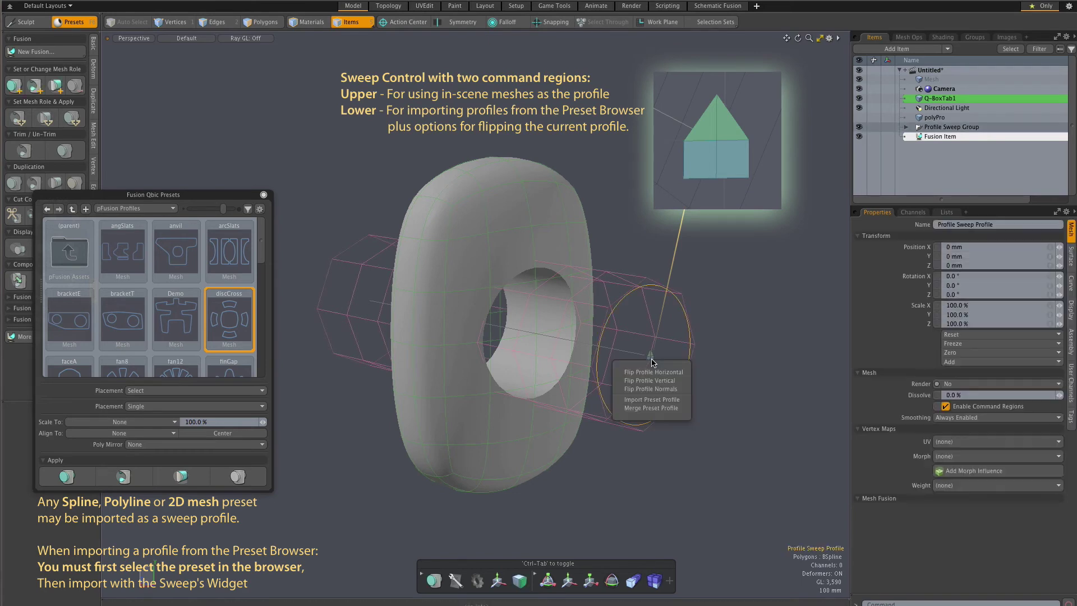
click(652, 400)
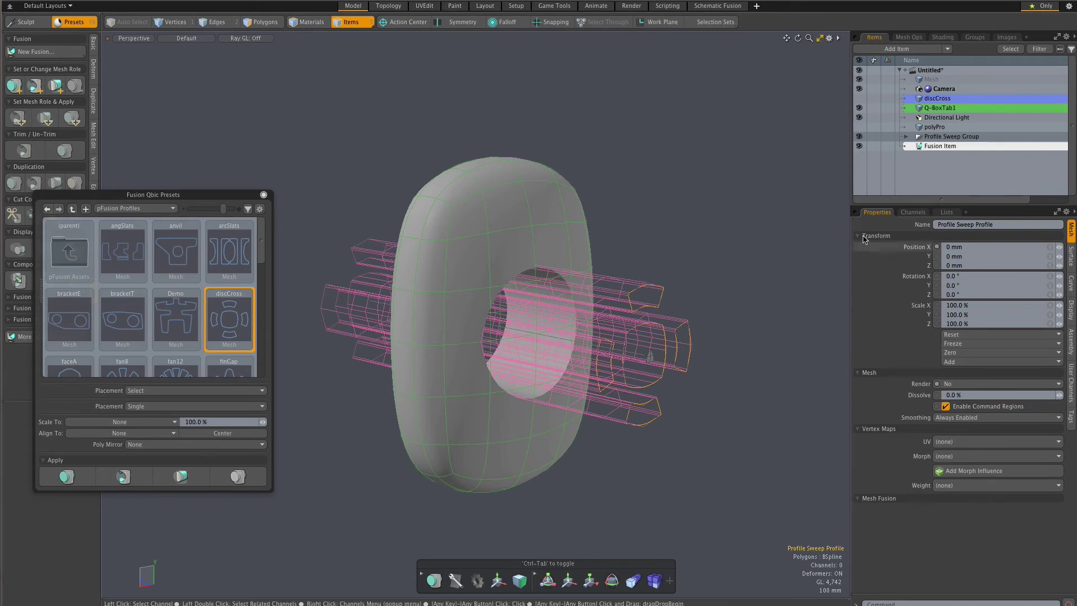
Force the fusion to update by nudging the Profile Sweep Path to -25 mm in Y and undoing the move.
click(905, 136)
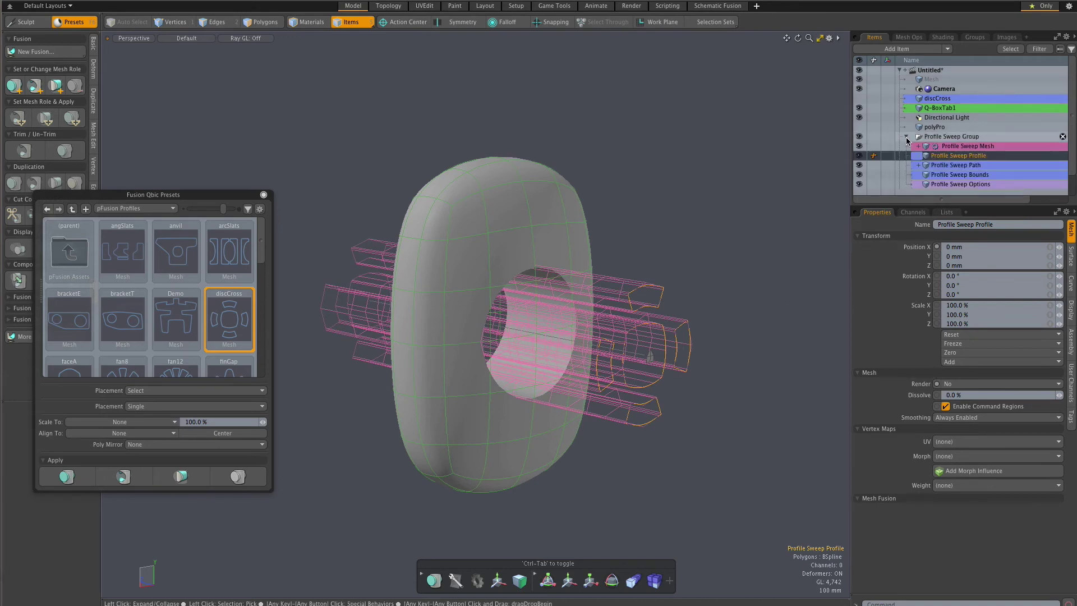
click(961, 165)
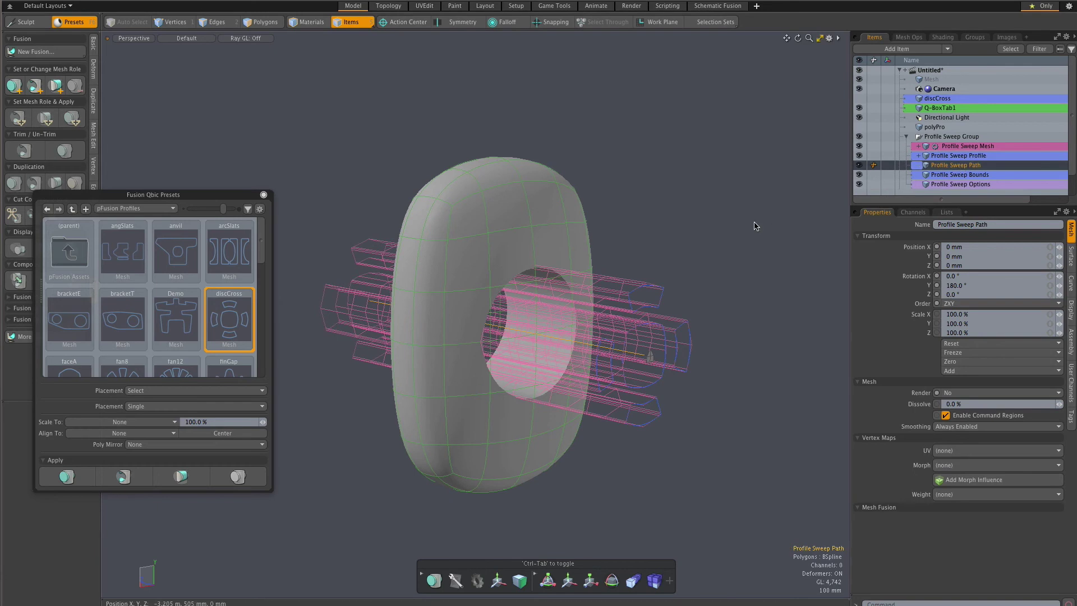
key(y)
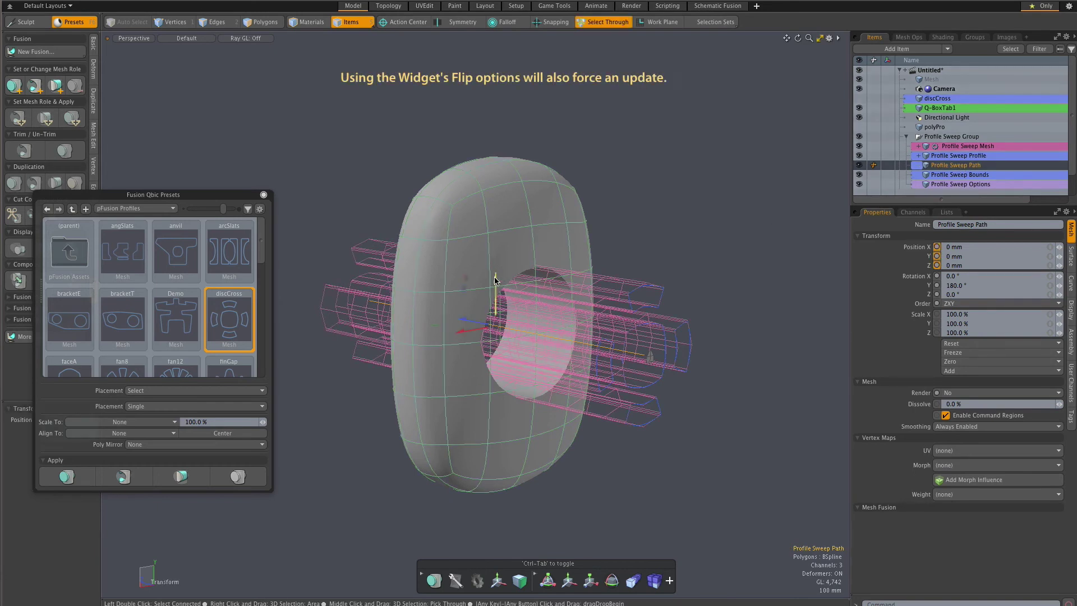
drag(495, 276, 496, 283)
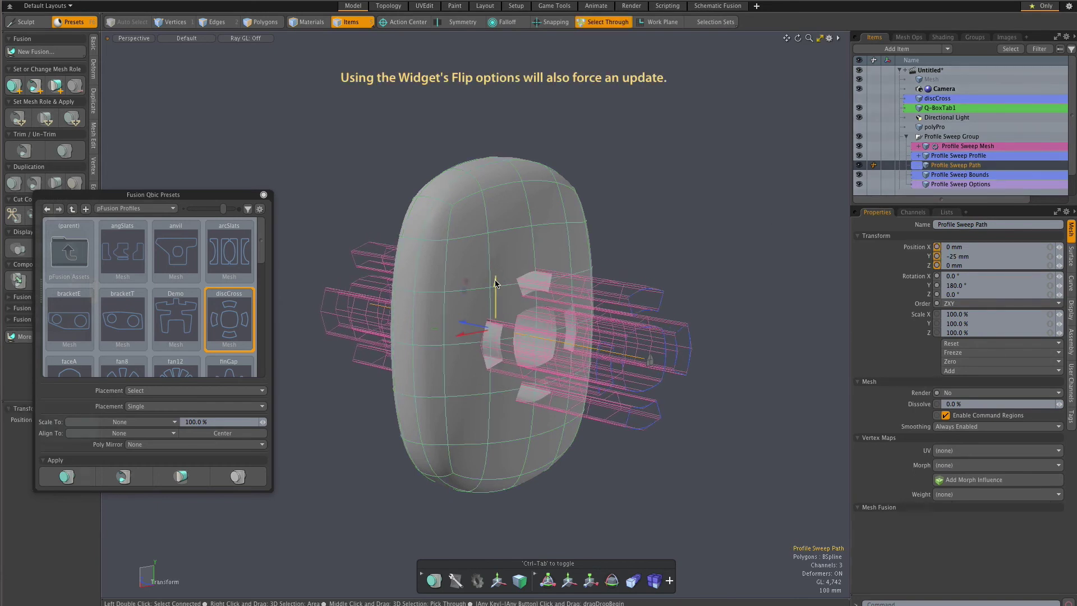
key(ctrl+z)
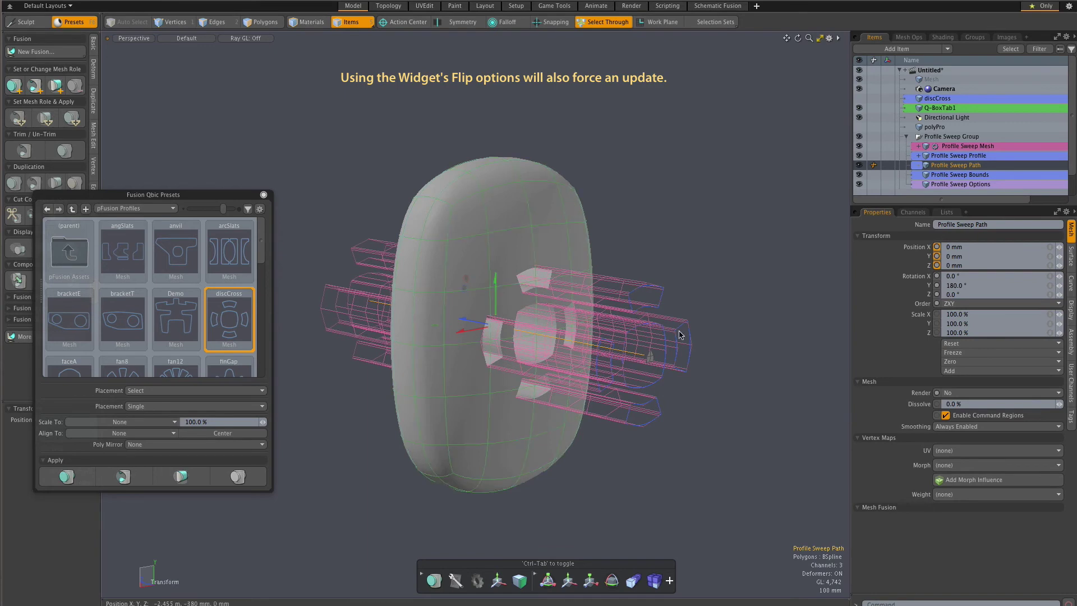
Replace the sweep's profile with the Demo preset using the sweep's Profile Options widget.
click(162, 316)
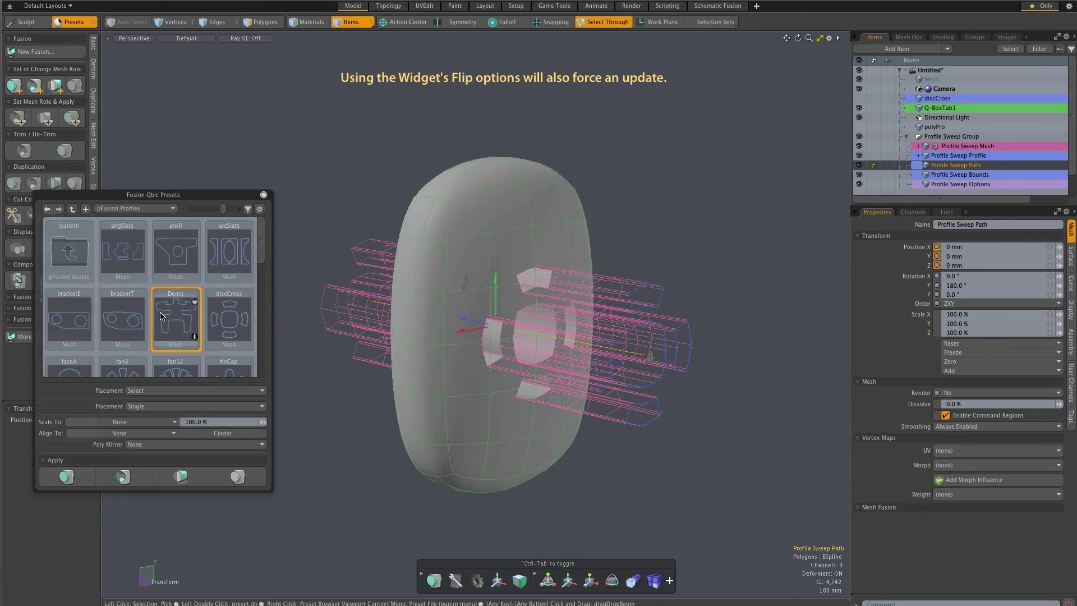
click(649, 360)
click(648, 410)
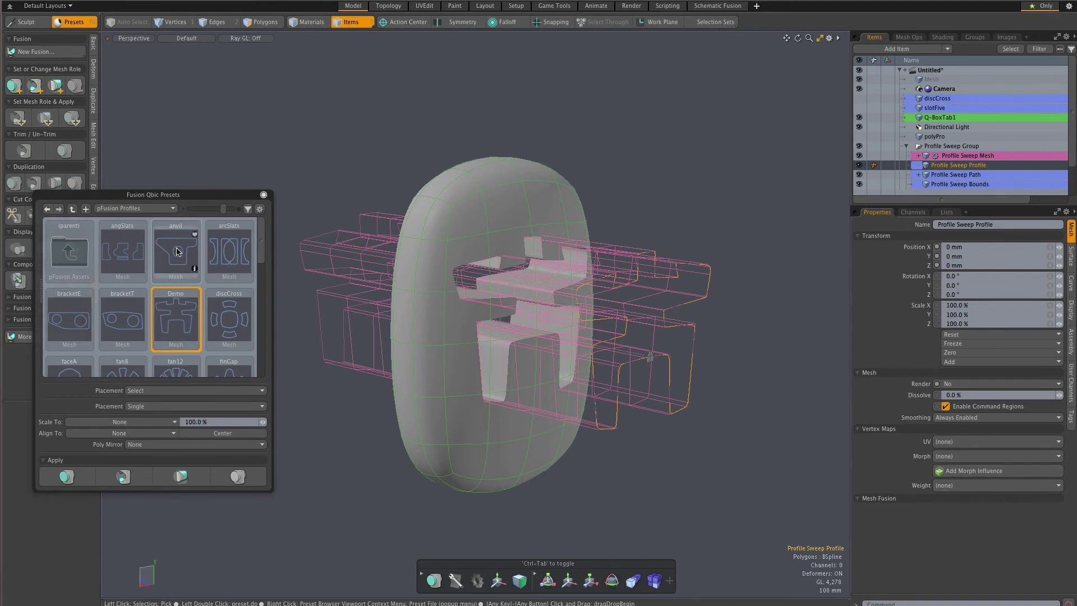
Import the anvil preset as the sweep's profile.
click(177, 251)
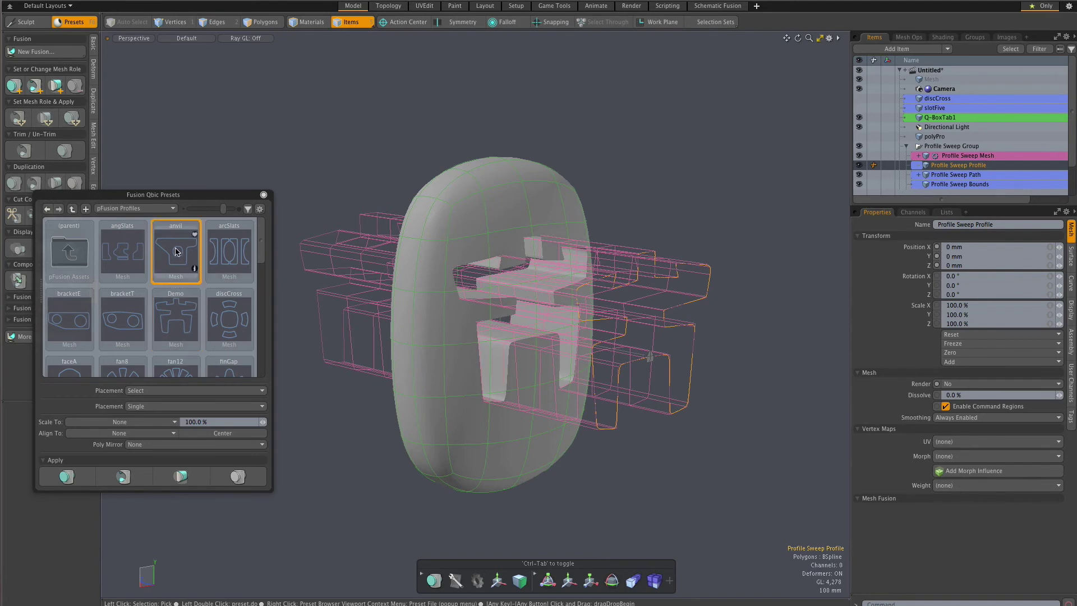
right_click(649, 364)
click(649, 400)
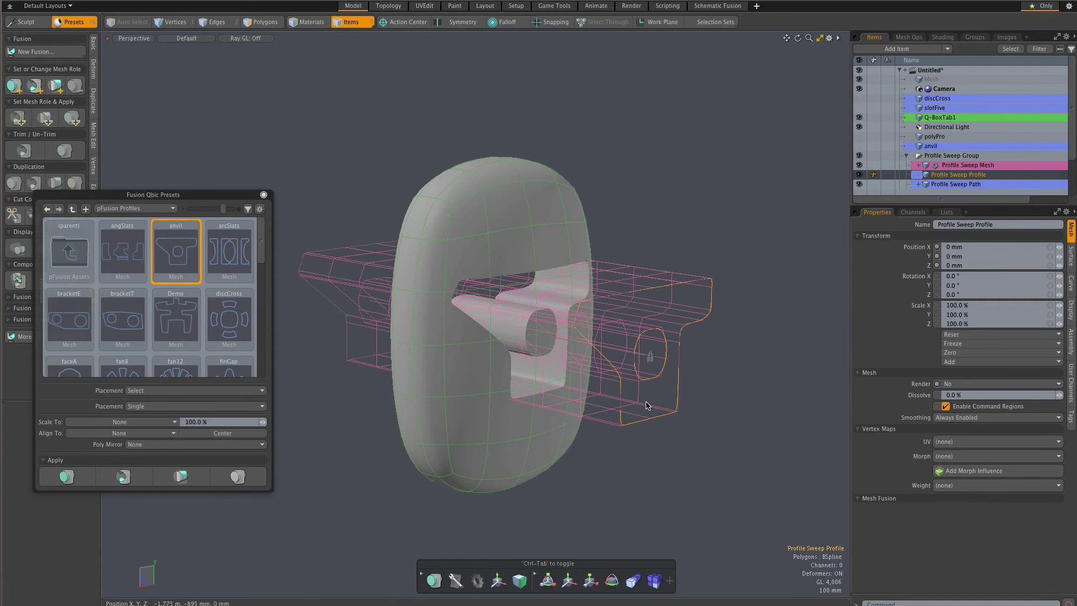
Unhide the polyPro mesh and drop it onto the sweep control to use it as the sweep's profile.
click(732, 411)
key(u)
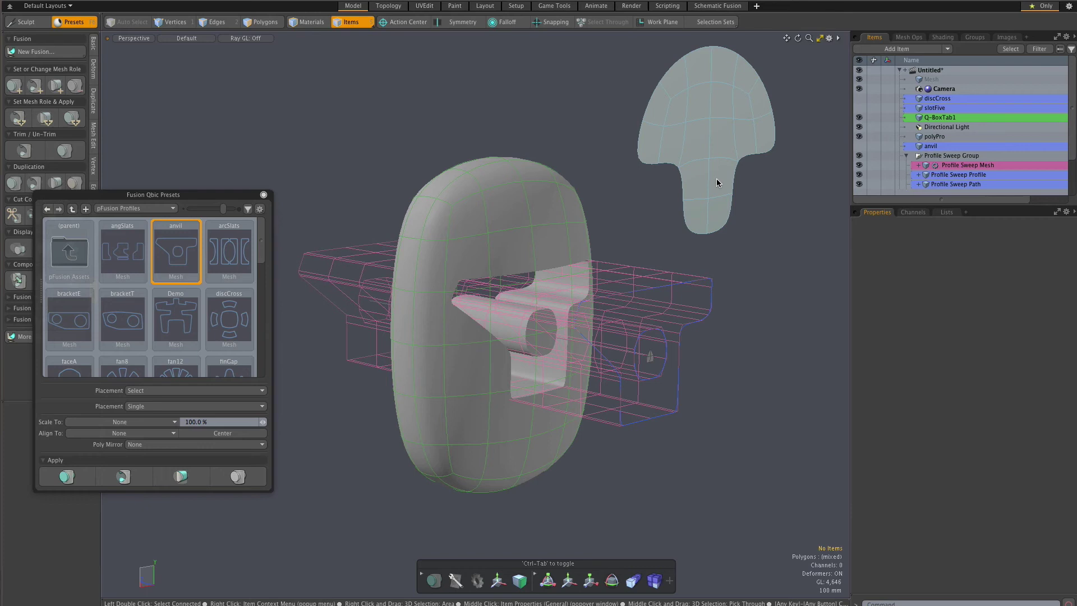
click(717, 182)
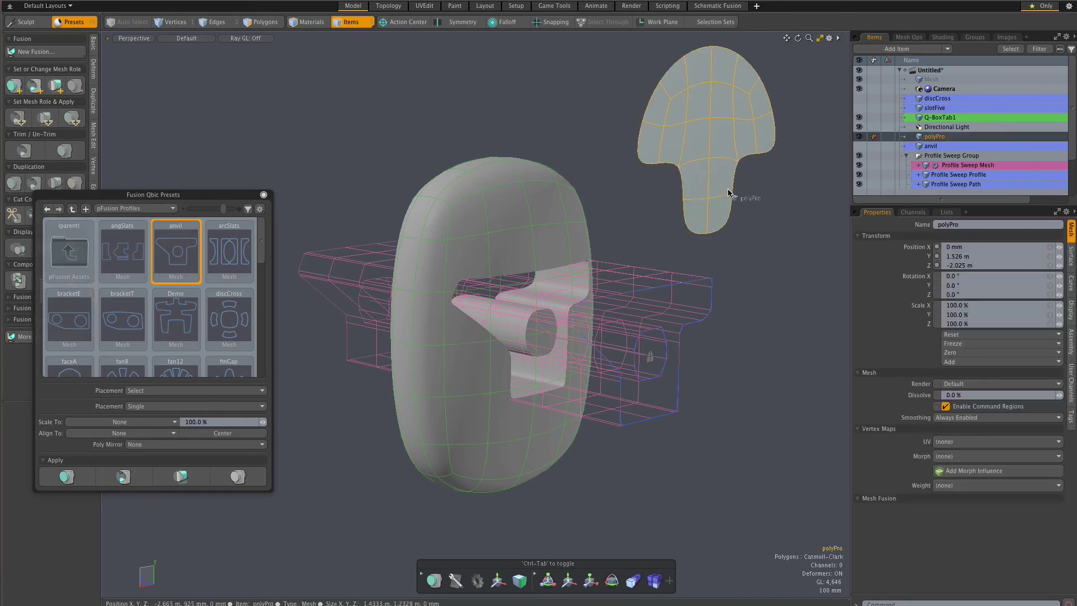
drag(719, 309, 710, 289)
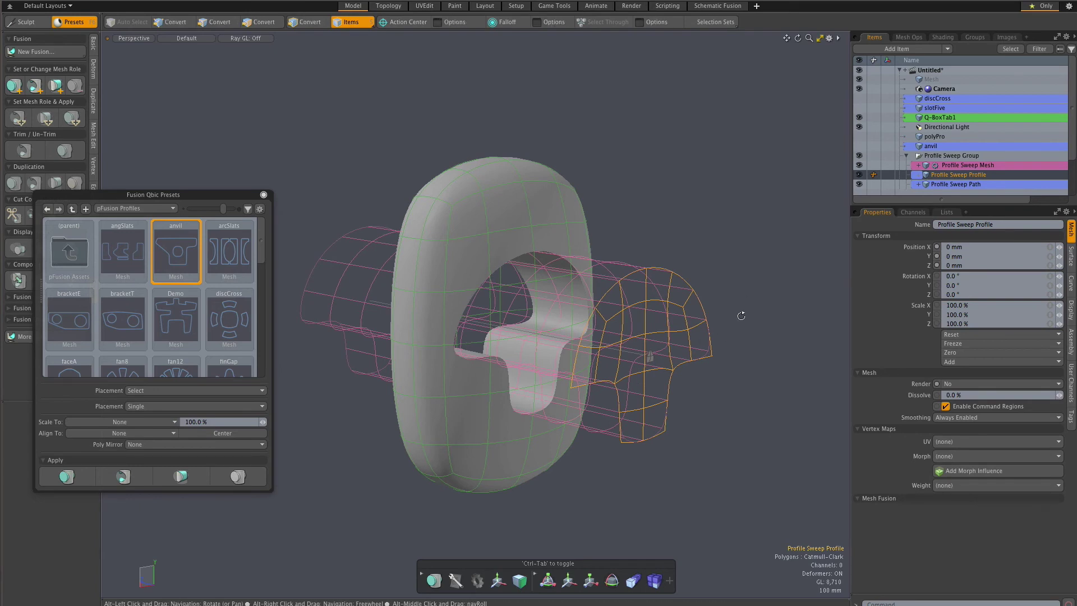
mouse_move(742, 314)
alt+mouse_down()
mouse_move(783, 315)
mouse_move(749, 319)
alt+mouse_up()
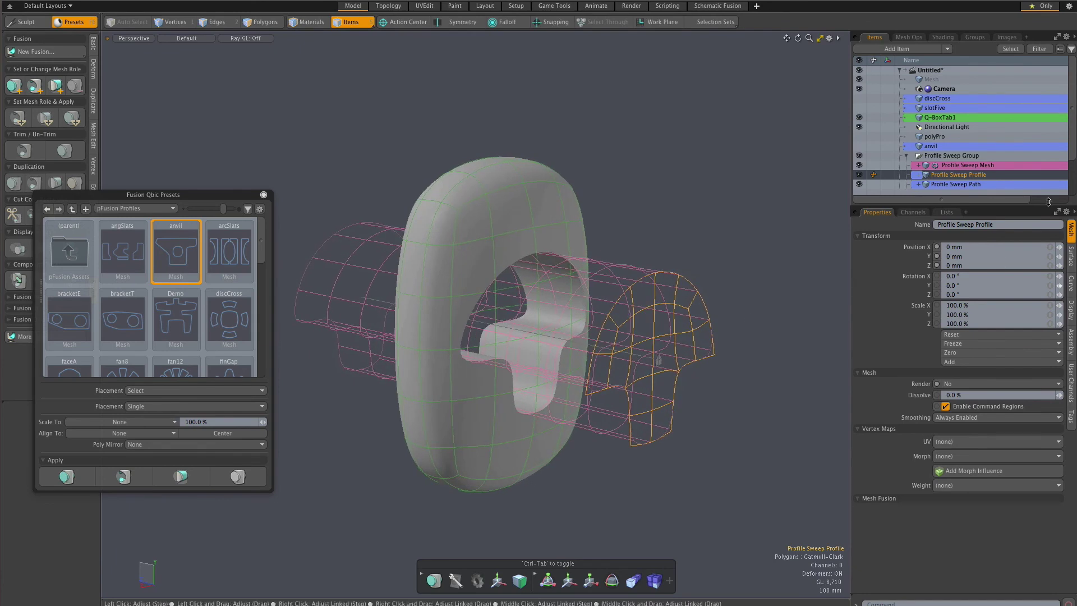
Enable Cap Start and Cap End on the Curve Extrude operation of the Profile Sweep Mesh.
click(986, 165)
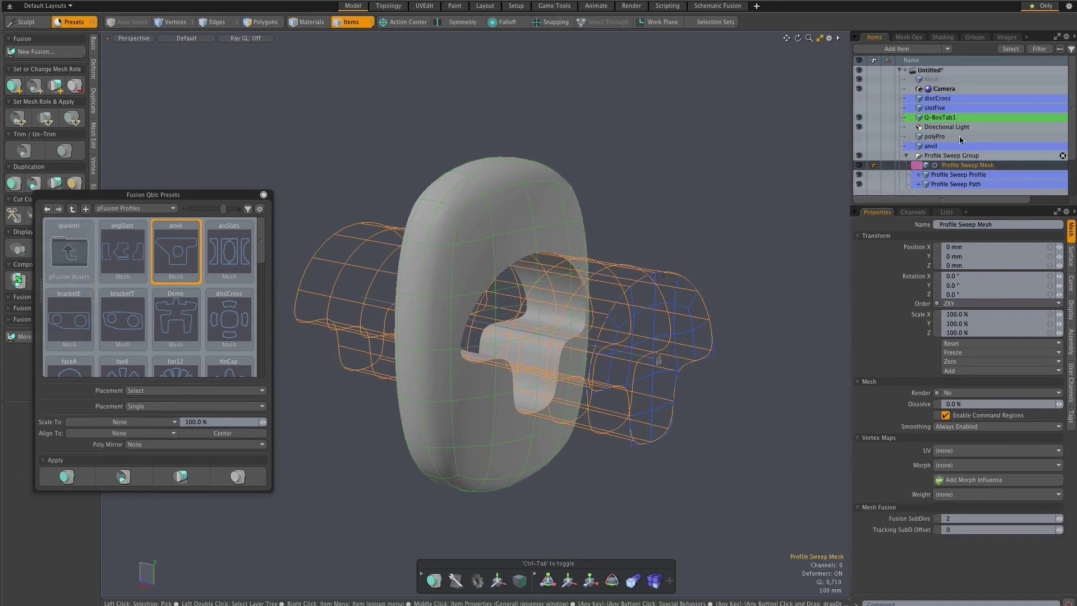
click(909, 37)
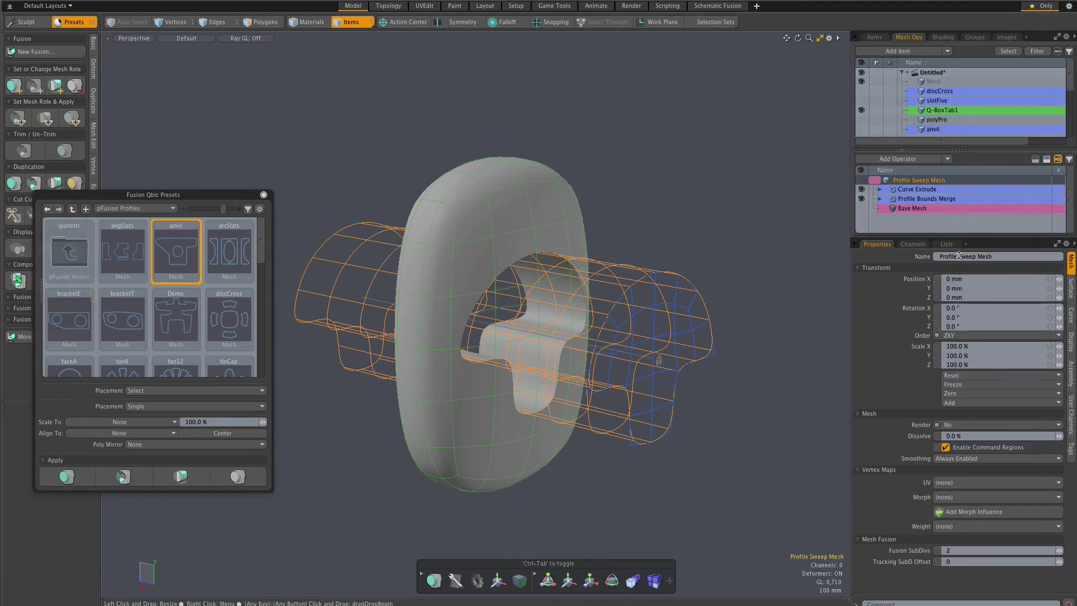
click(925, 205)
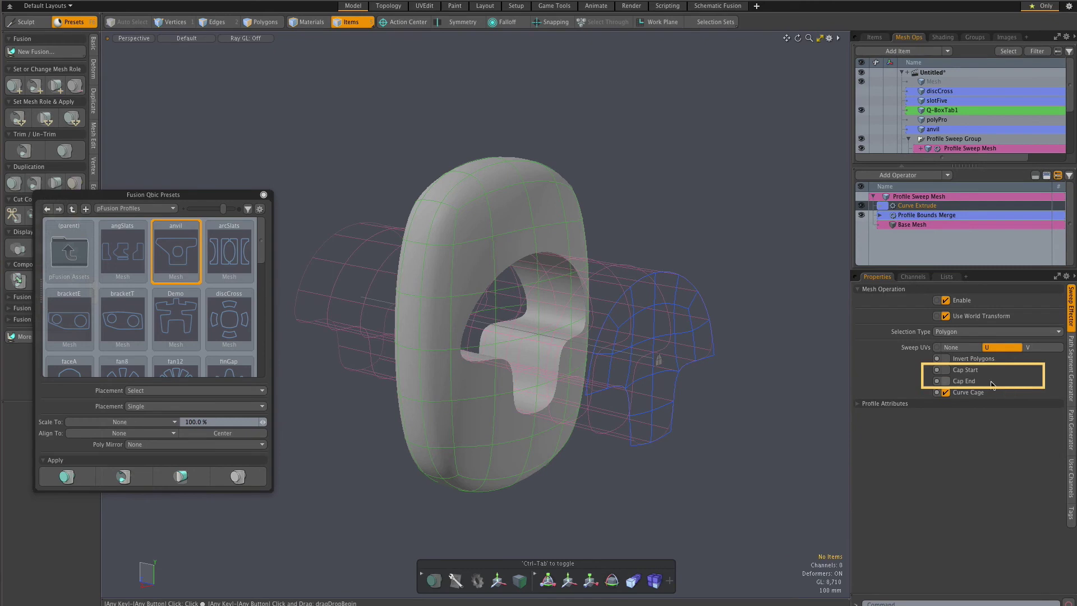
click(957, 382)
click(955, 371)
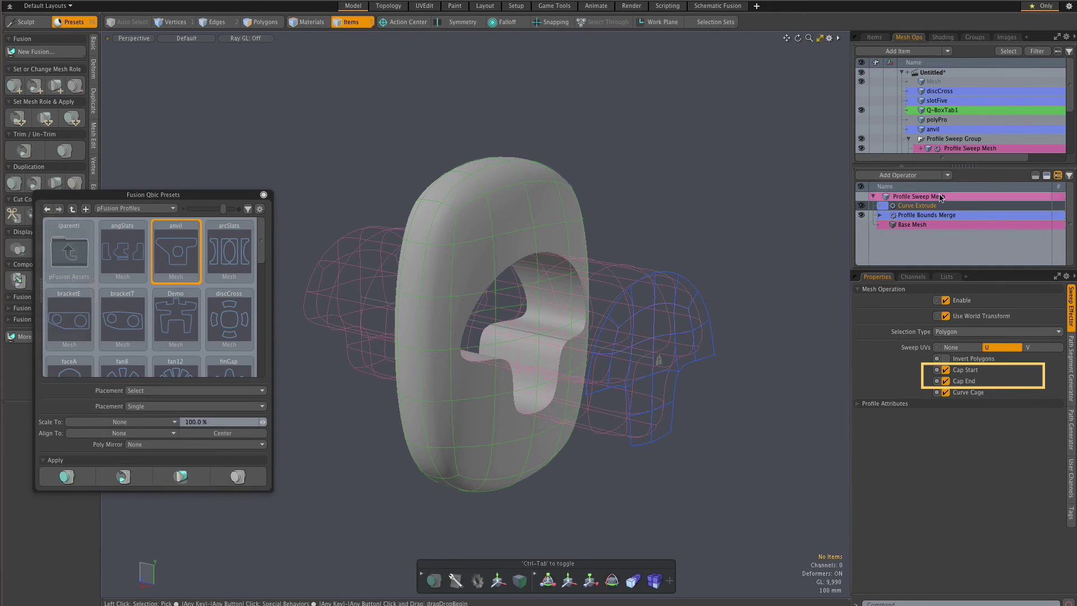
Move the Profile Sweep Path along its Z axis through the fused body.
scroll(977, 104, down, 3)
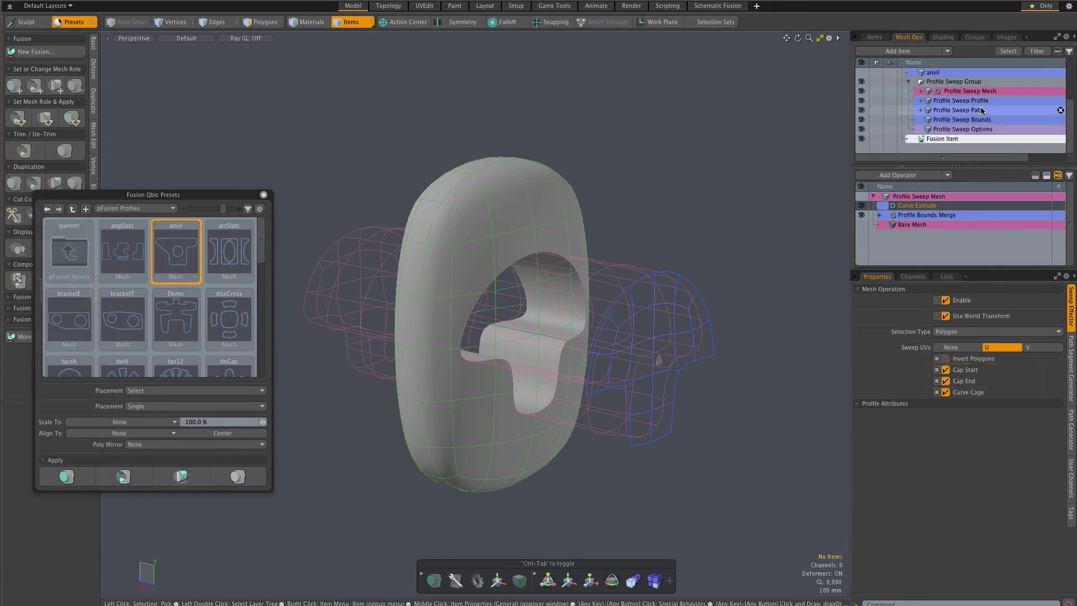
click(976, 110)
key(w)
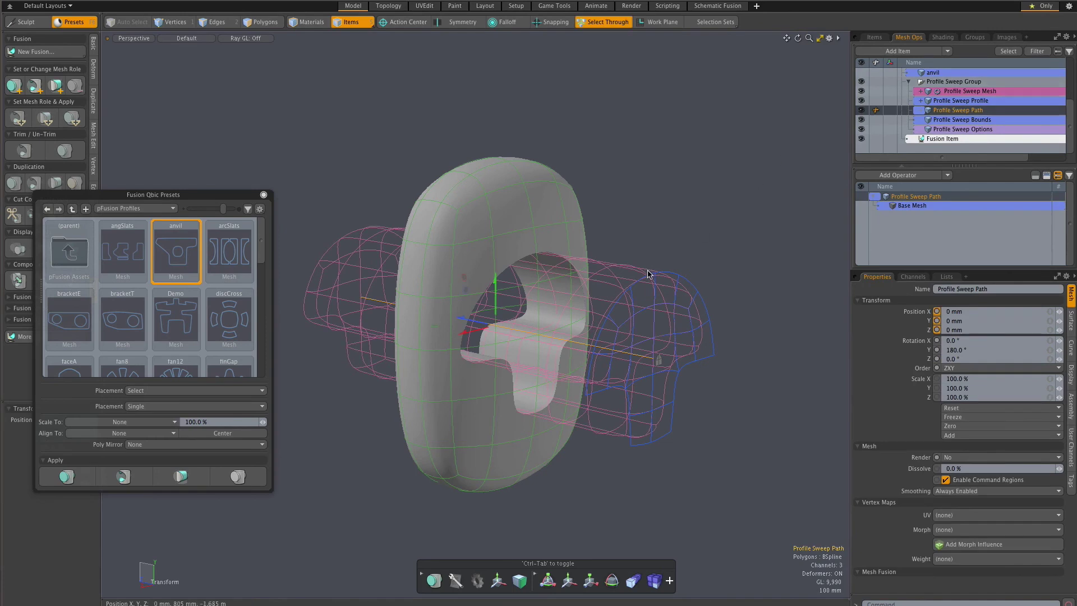
drag(464, 315, 639, 355)
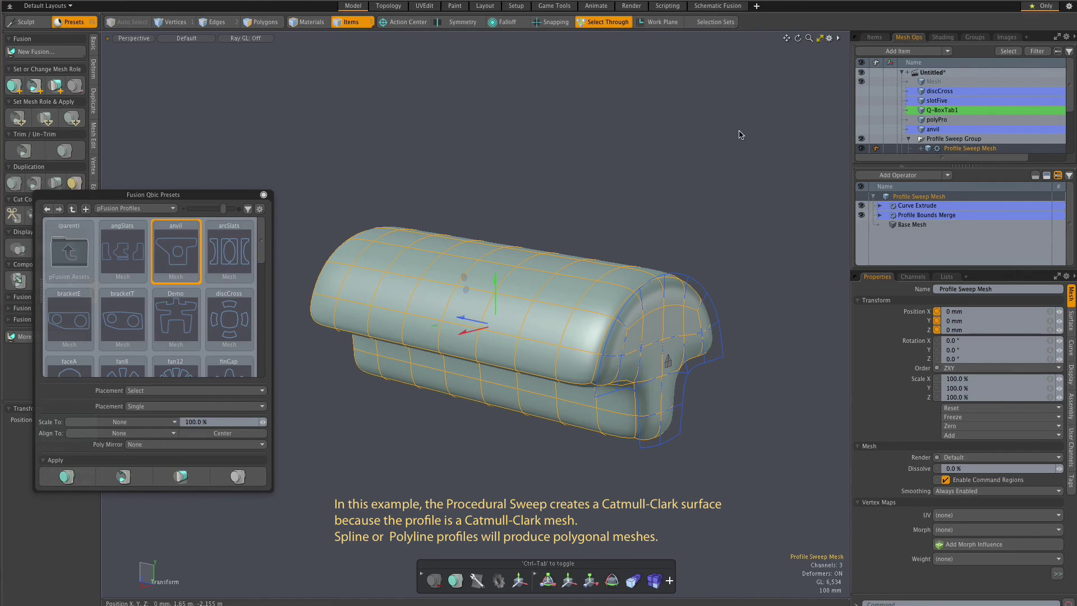
Import the anvil preset as the sweep's profile in place of the Catmull-Clark polyPro profile.
mouse_move(755, 130)
alt+mouse_down()
mouse_move(695, 128)
mouse_move(742, 125)
alt+mouse_up()
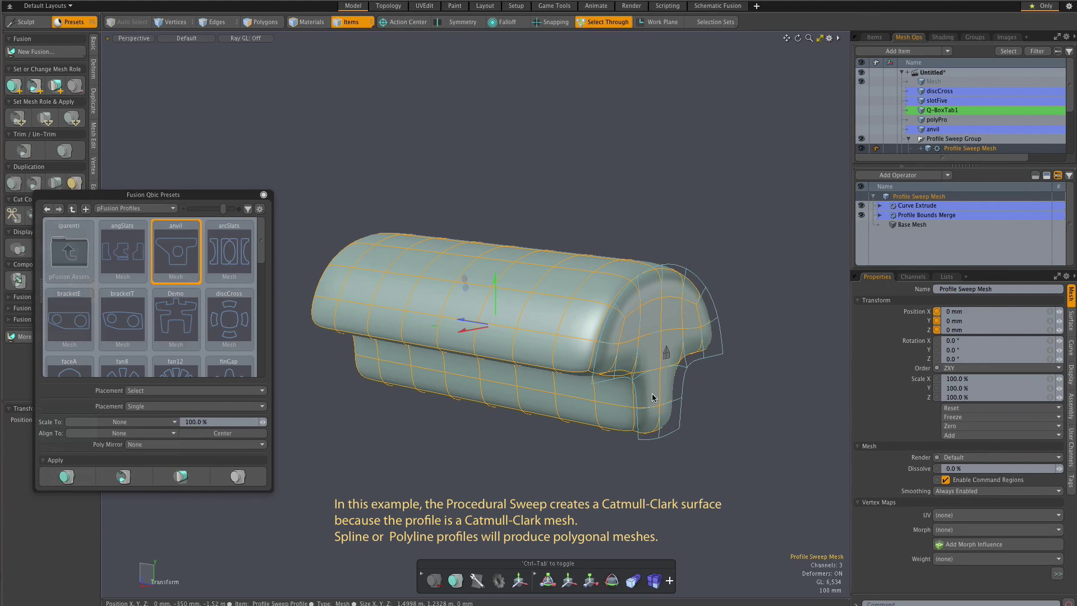
click(668, 358)
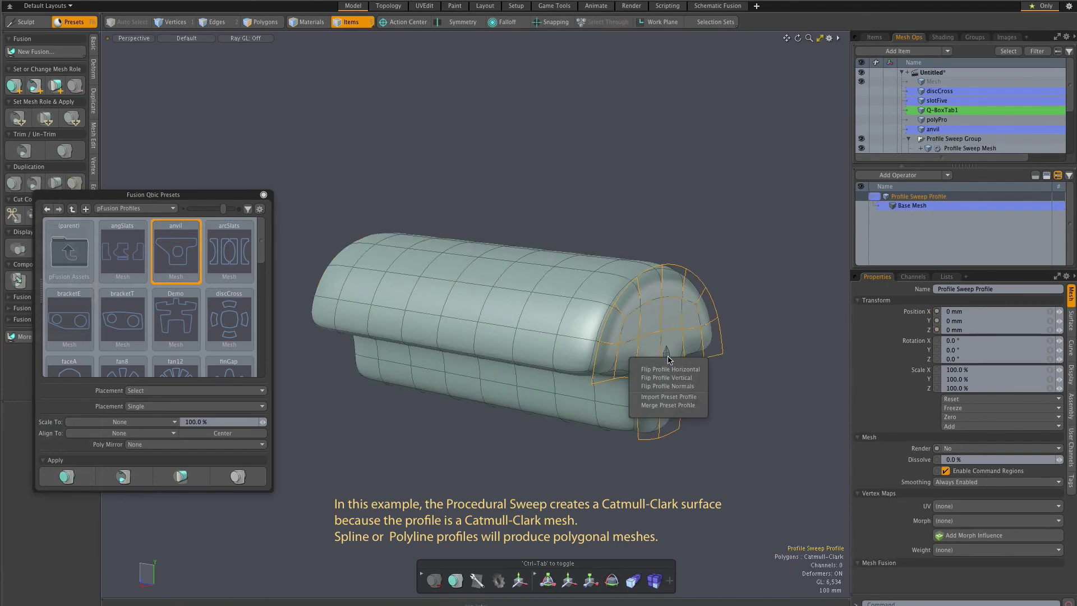
click(675, 398)
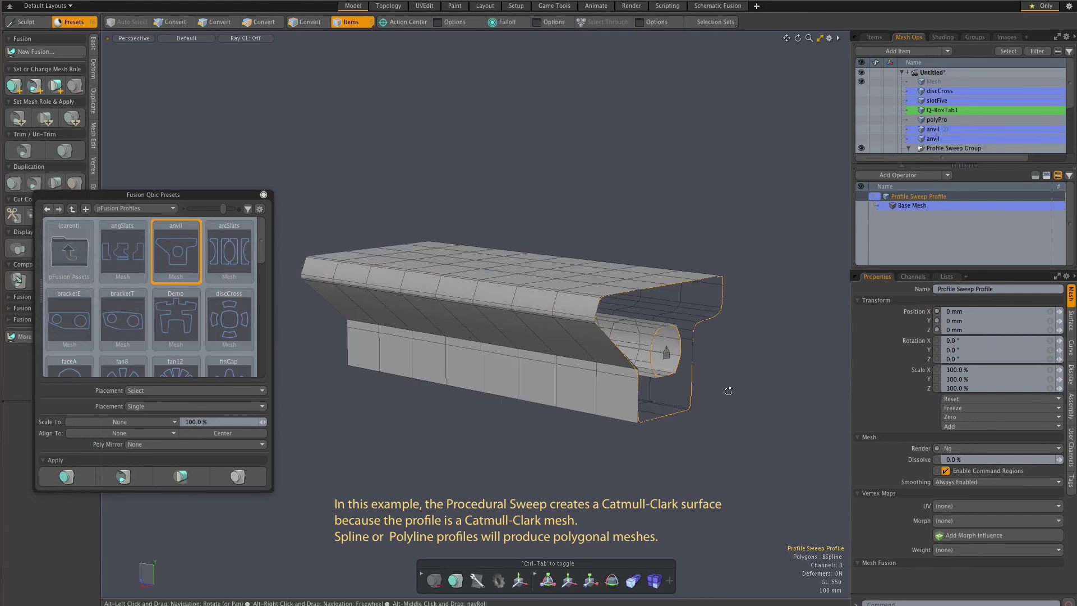
Disable Curve Cage, Cap Start and Cap End on the Curve Extrude operation of the Profile Sweep Mesh.
mouse_move(727, 391)
alt+mouse_down()
mouse_move(697, 336)
mouse_move(600, 399)
mouse_move(728, 405)
alt+mouse_up()
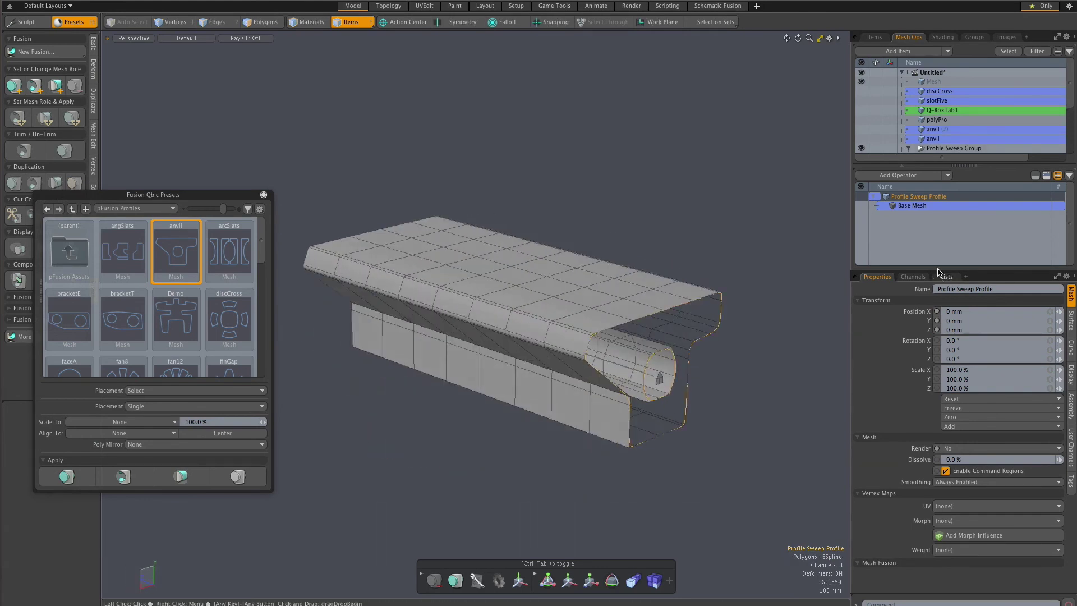
scroll(964, 124, down, 2)
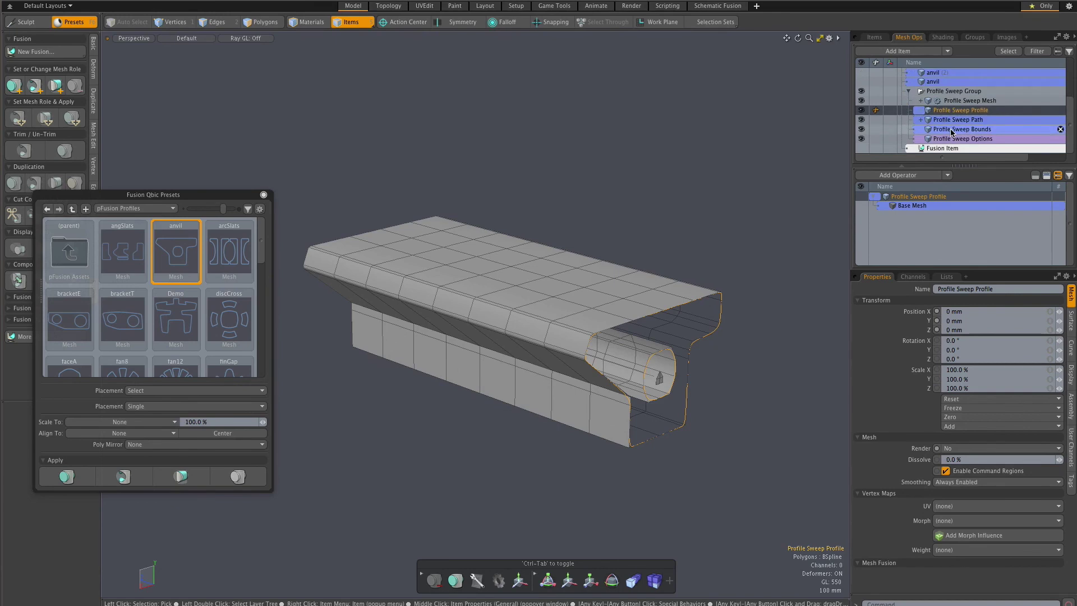
click(969, 101)
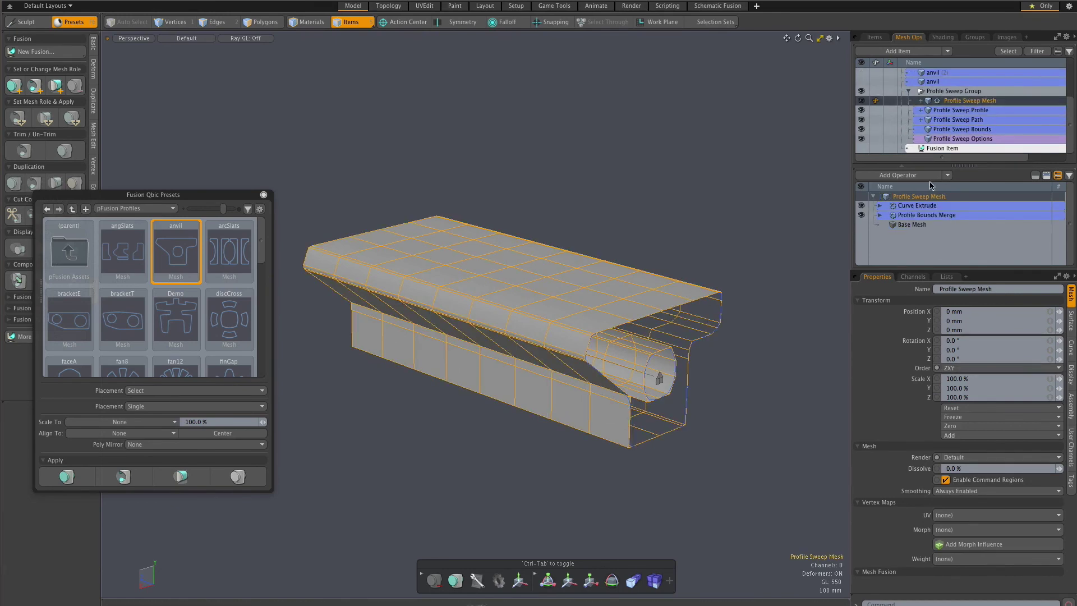
click(917, 205)
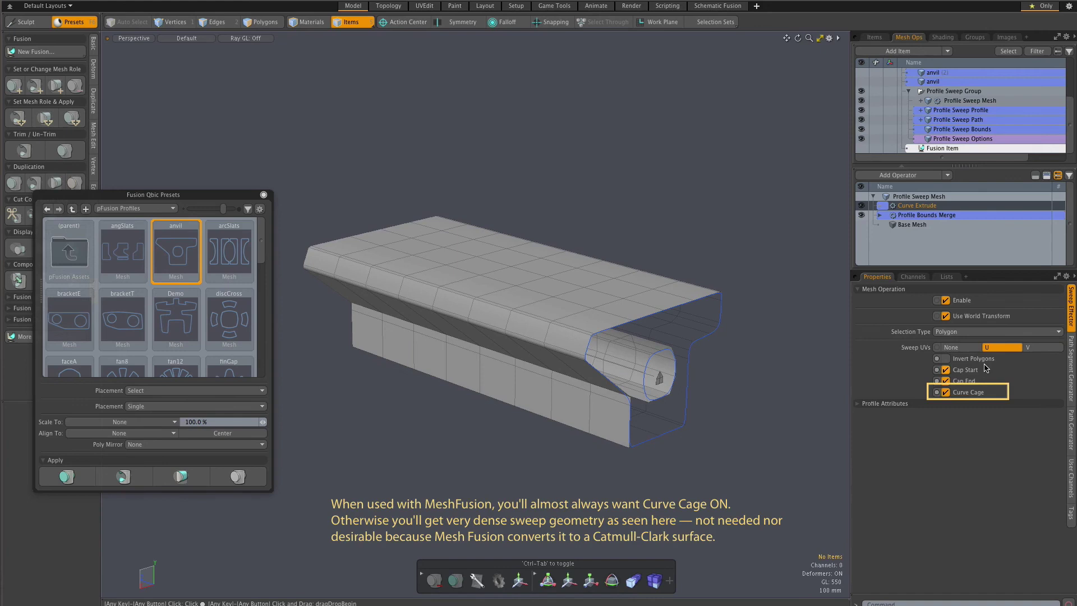
click(978, 393)
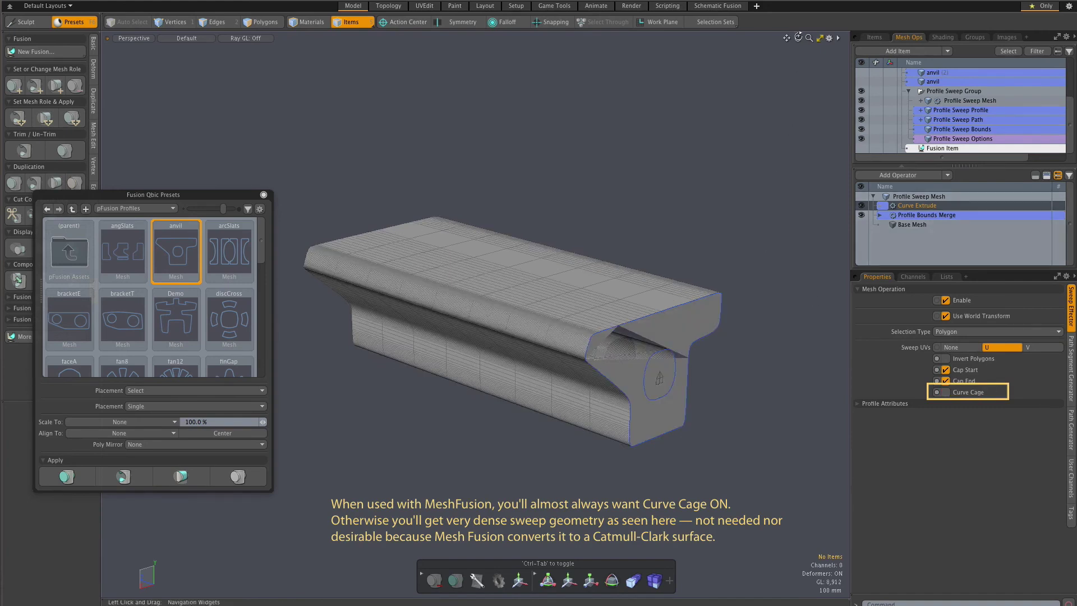
drag(798, 37, 830, 67)
click(945, 370)
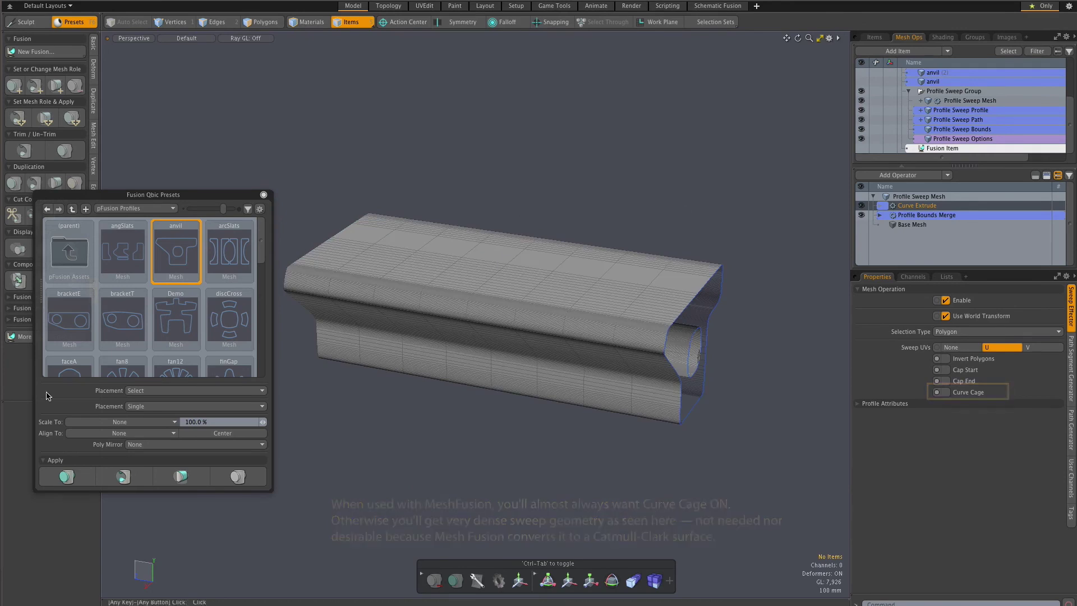
Import the shorts preset from the pFusion Profiles as the sweep's profile.
scroll(142, 356, down, 3)
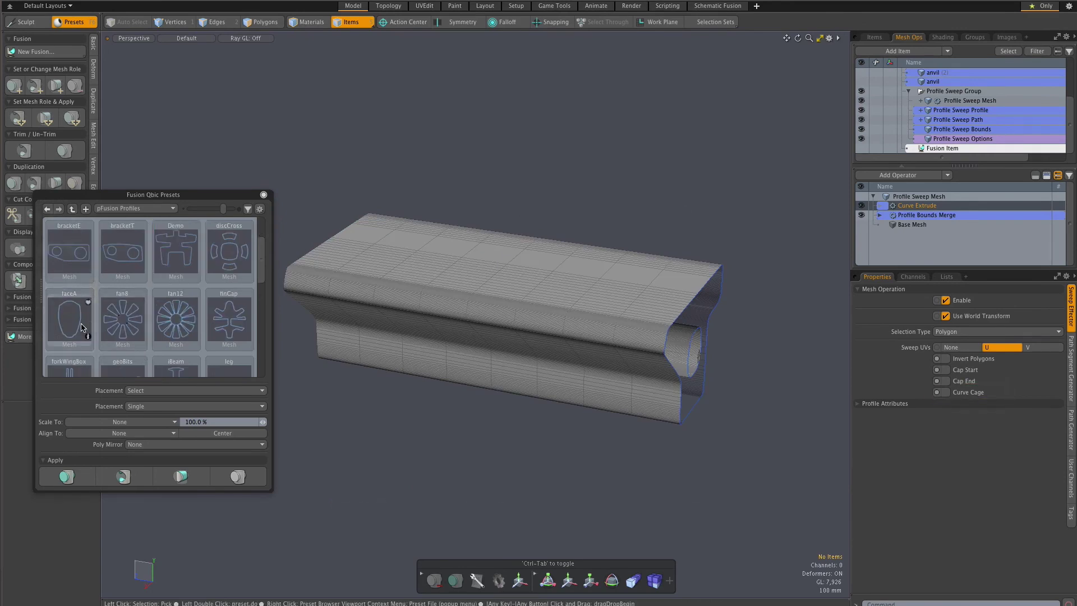
scroll(93, 320, down, 4)
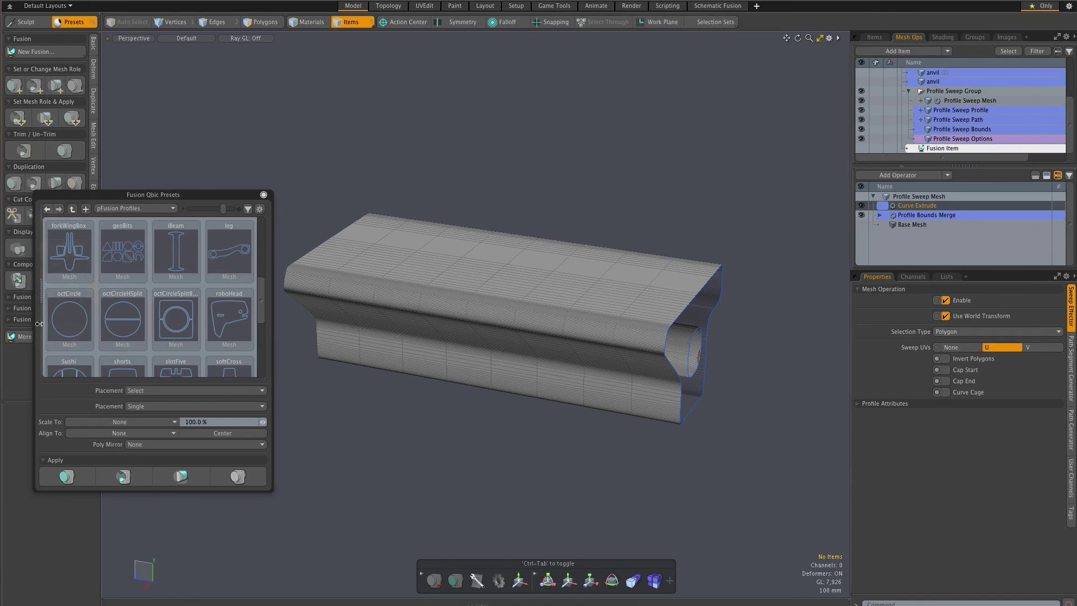
scroll(133, 325, down, 2)
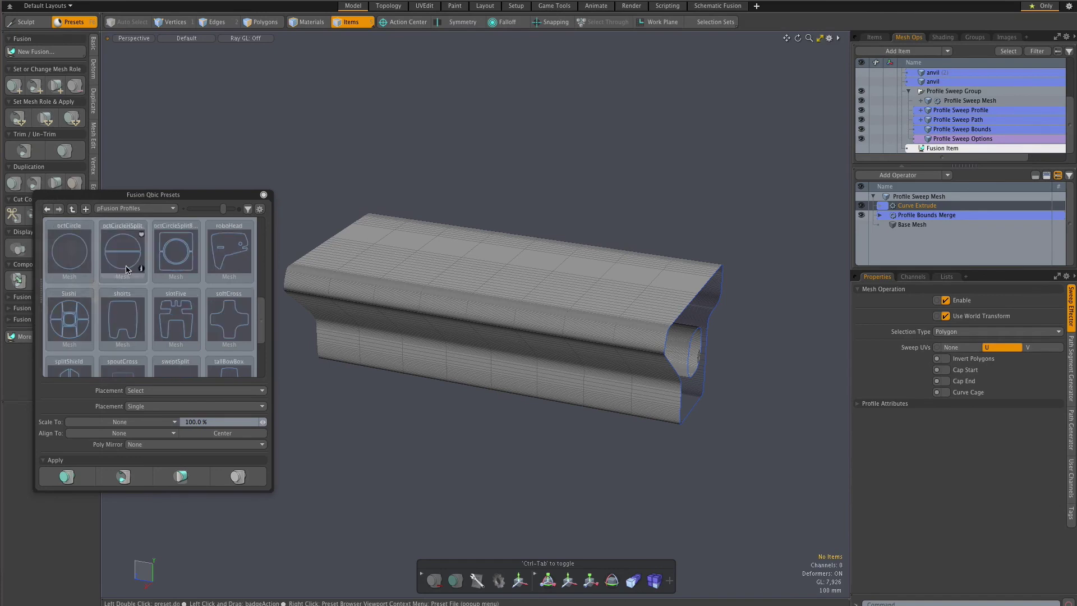
drag(127, 307, 746, 361)
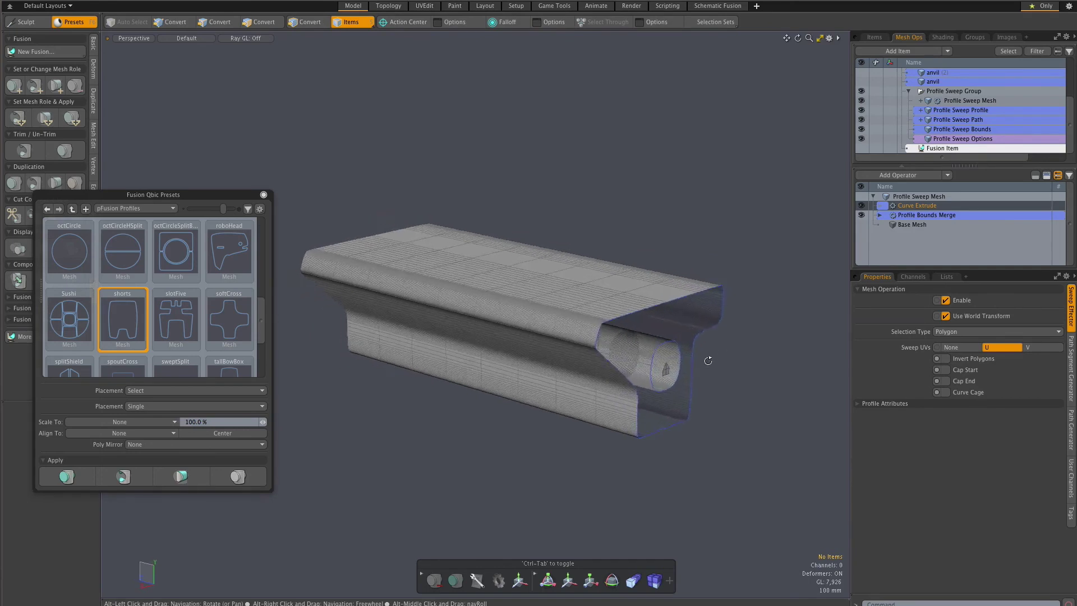
right_click(669, 374)
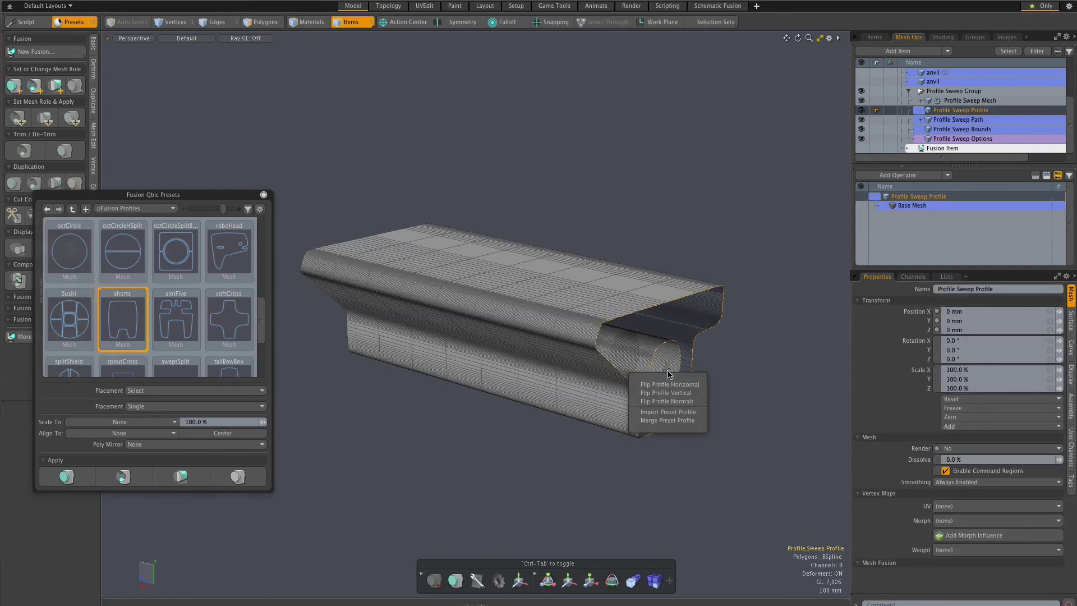
click(674, 413)
mouse_move(769, 365)
alt+mouse_down()
mouse_move(633, 319)
mouse_move(771, 356)
alt+mouse_up()
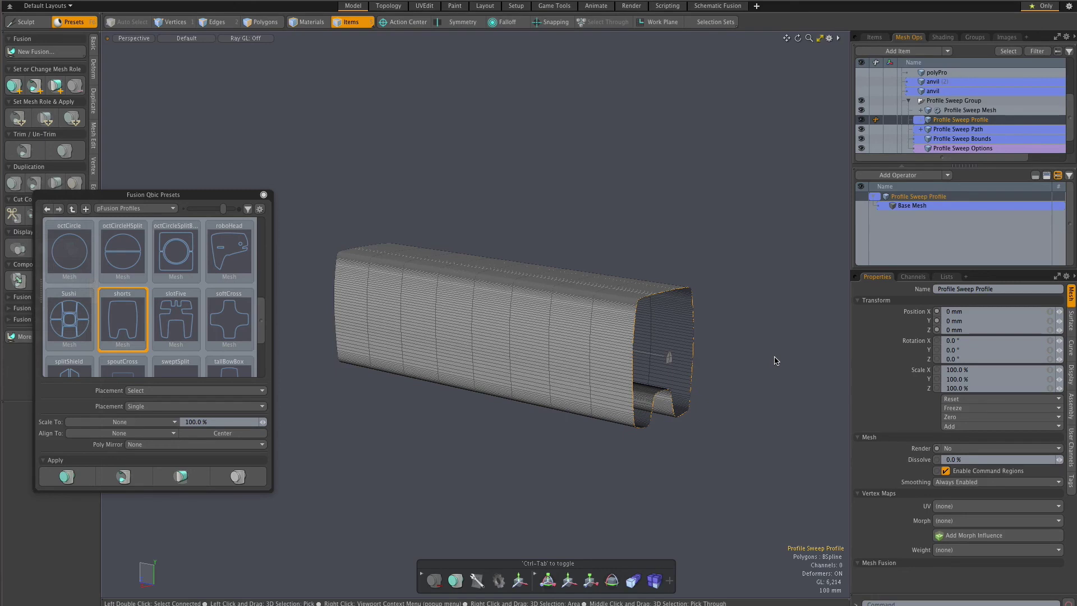
Select the Profile Sweep Mesh to access its mesh operations.
click(975, 111)
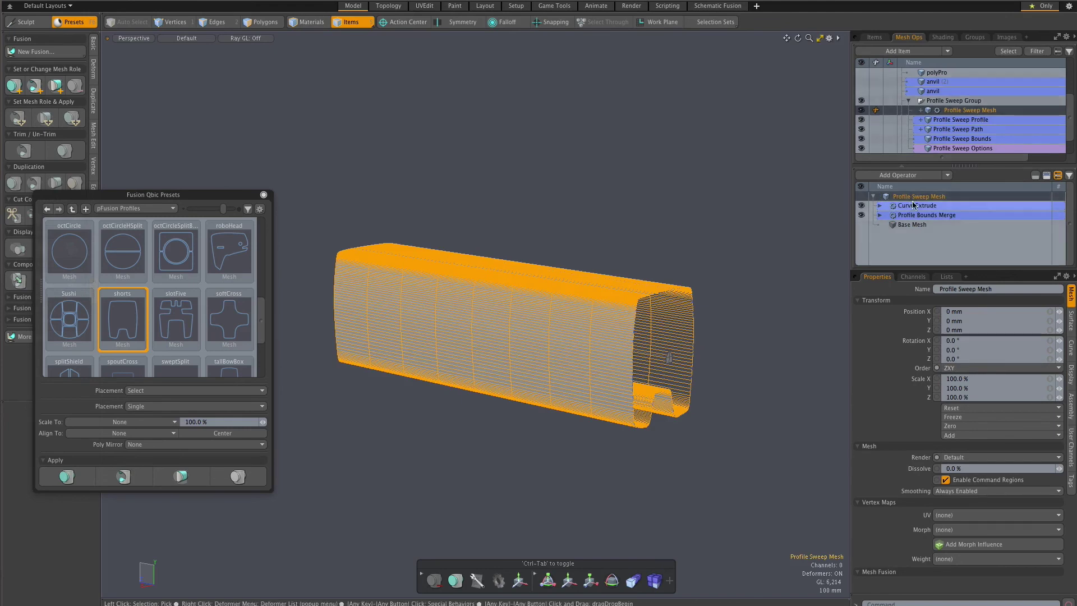